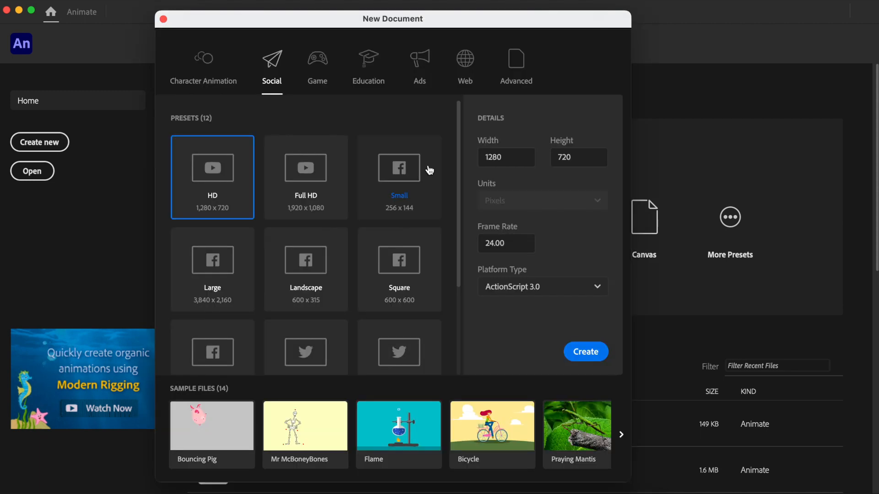
Create a 1080 x 1920 px ActionScript 3.0 document at 24 fps
double_click(574, 157)
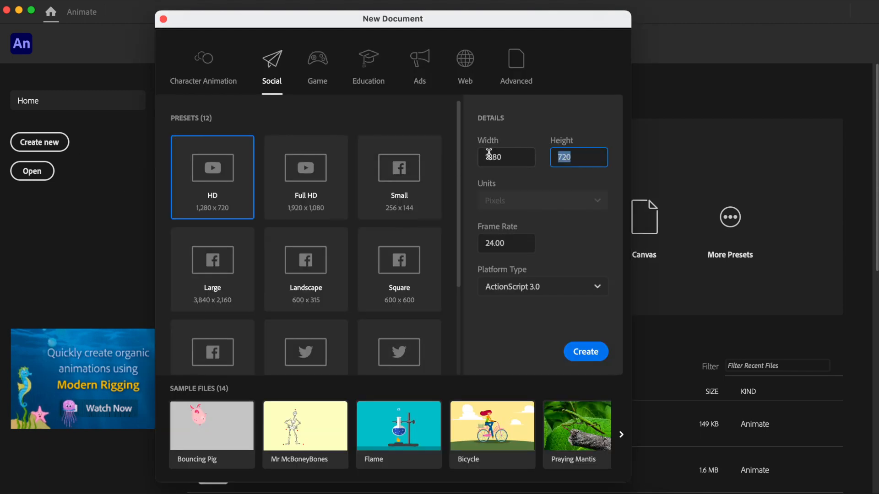
text(1920)
double_click(495, 158)
text(1080)
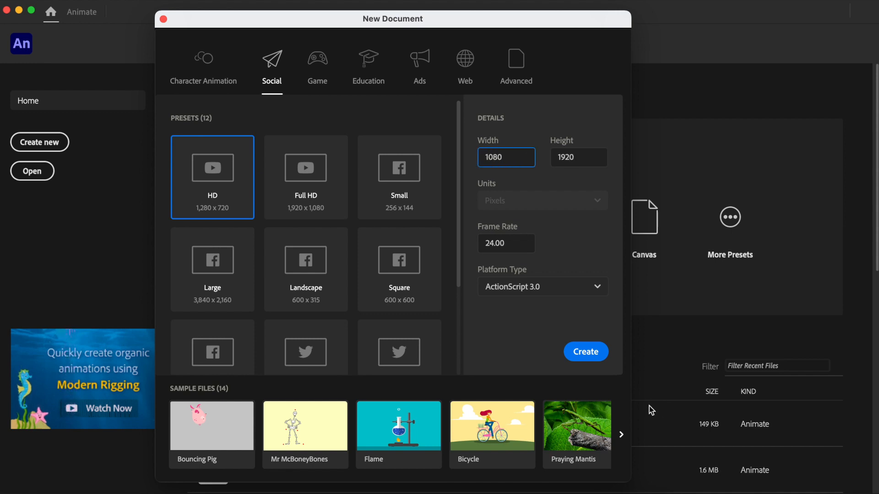
click(594, 350)
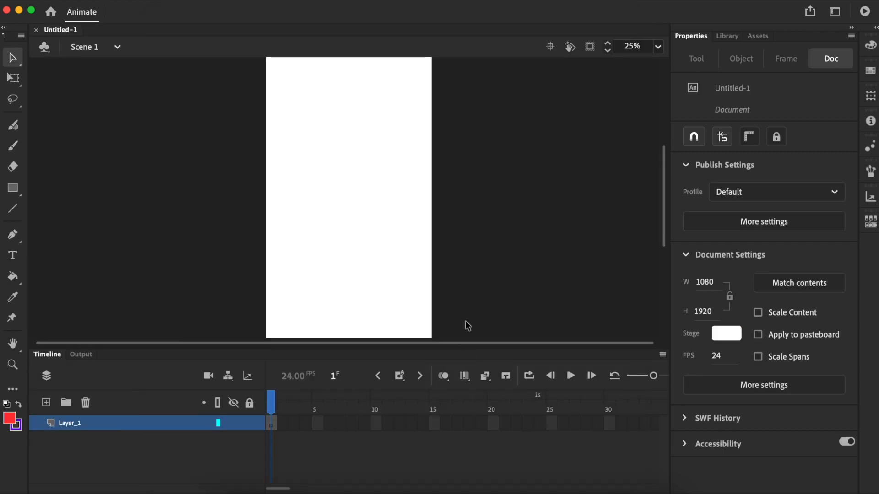
Add the static text "Hello" in a box about 673 px wide near the stage's upper edge and set its font to Poppins
click(13, 258)
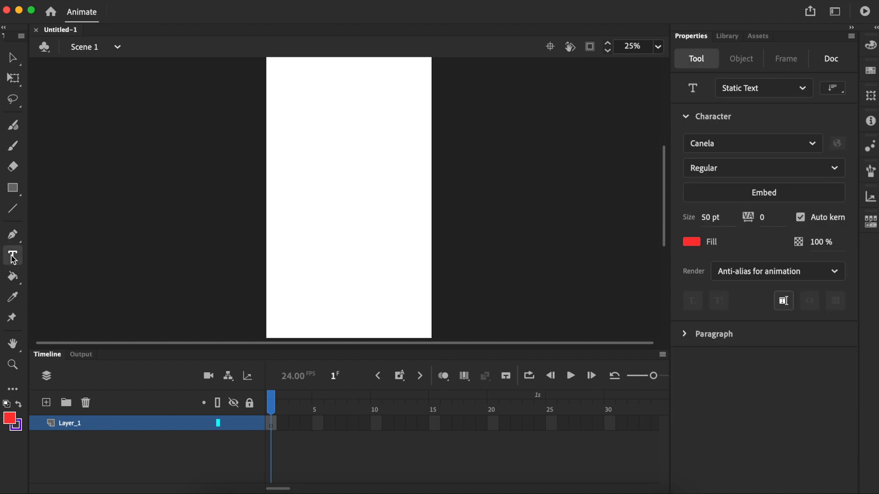
drag(288, 90, 390, 209)
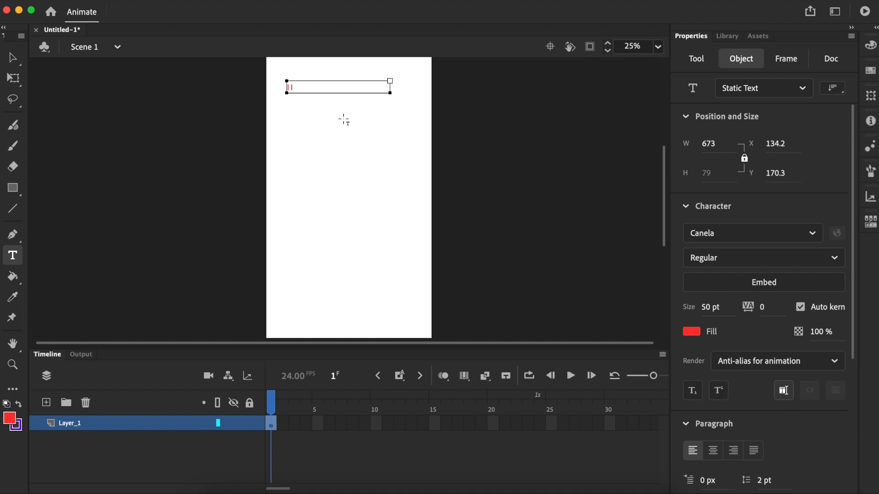
key(super+a)
click(813, 234)
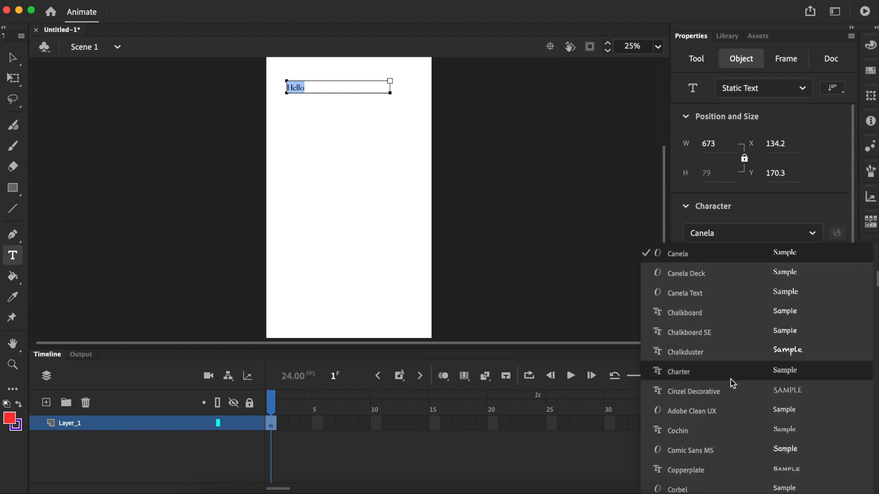
scroll(730, 380, down, 3)
text(pop)
key(Return)
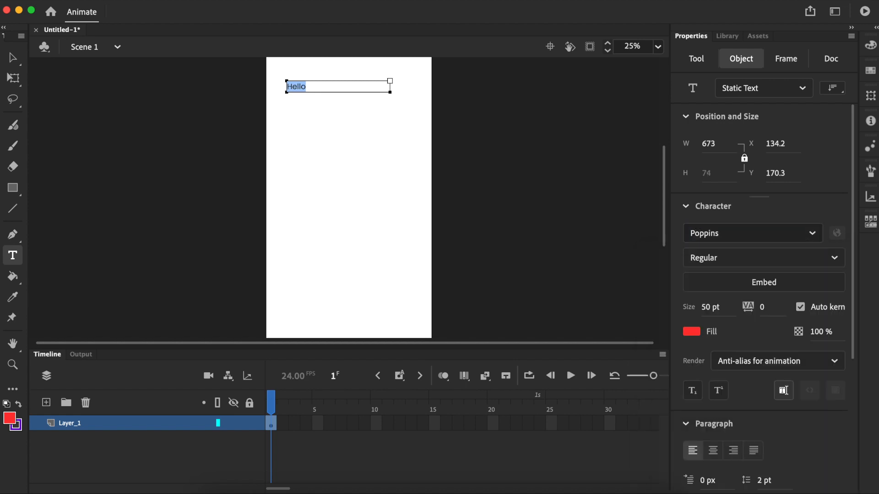
Set the Hello text's style to Medium and its size to 200 pt
click(840, 257)
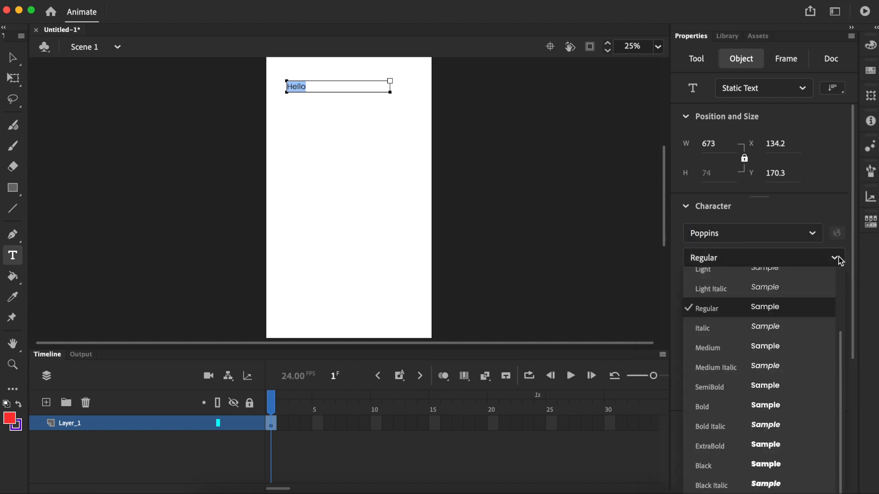
click(742, 353)
click(710, 310)
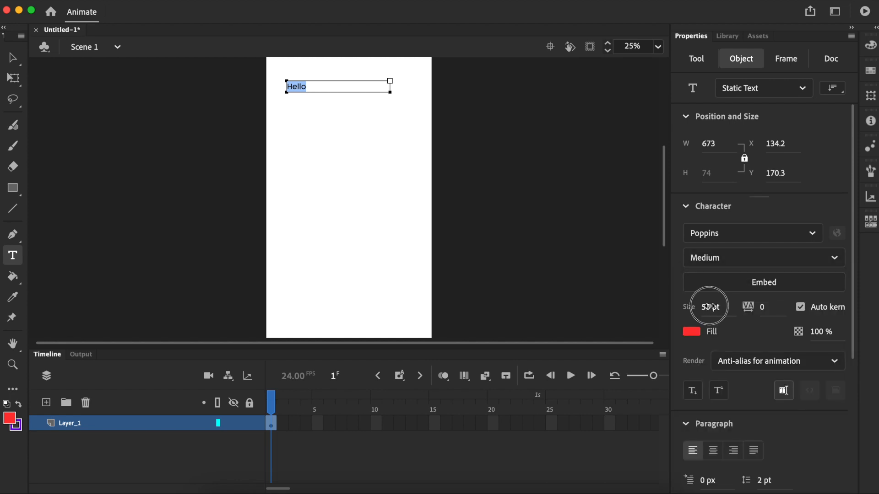
text(200)
key(Return)
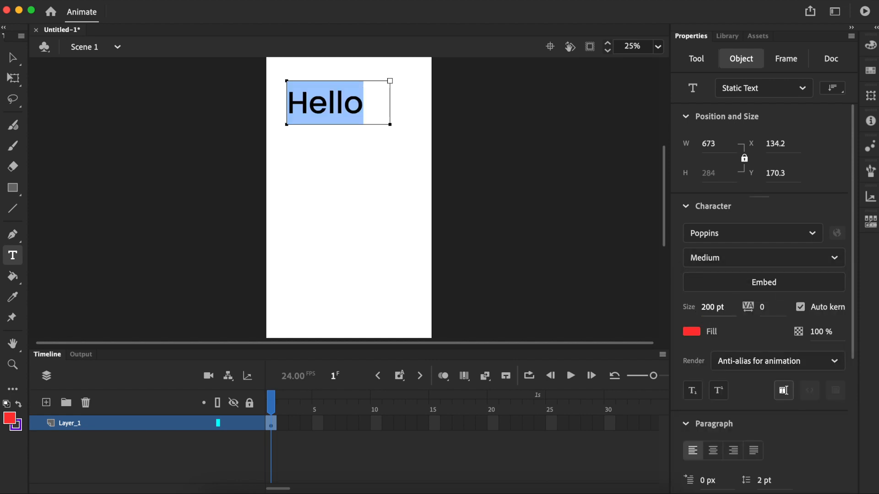
Set the Hello text's fill to a dark pink swatch at 100% opacity
click(691, 332)
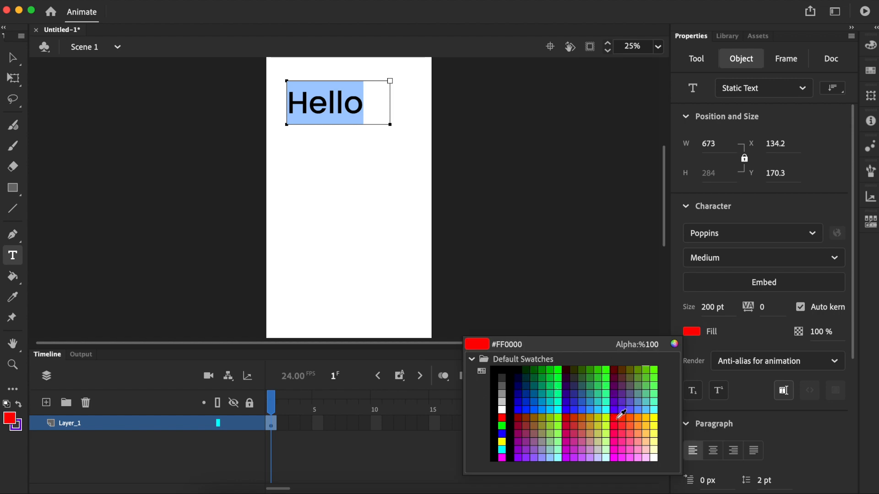
click(572, 427)
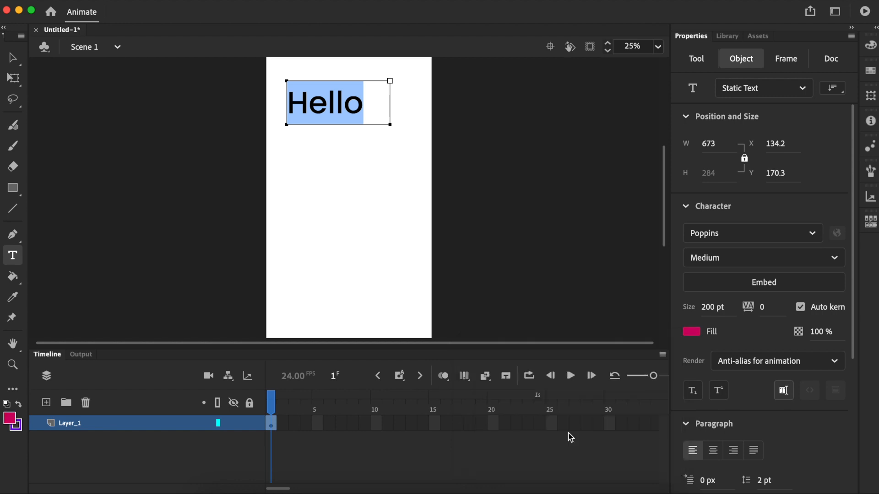
drag(819, 331, 859, 327)
Add a gray drop shadow filter with a distance of 18 to the Hello text and deselect it
scroll(749, 439, down, 5)
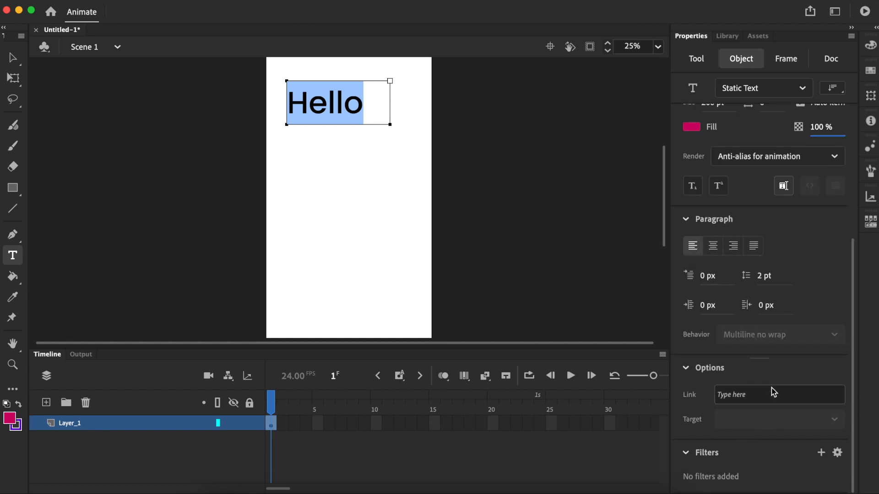
click(821, 453)
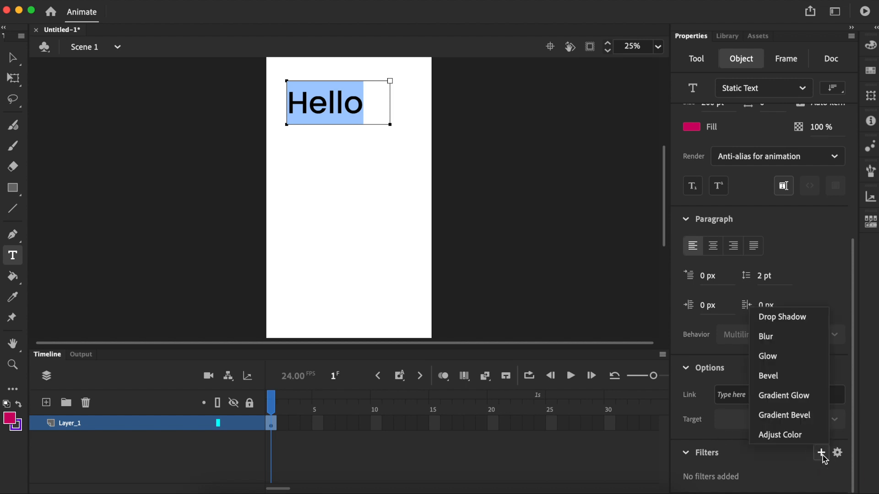
click(795, 323)
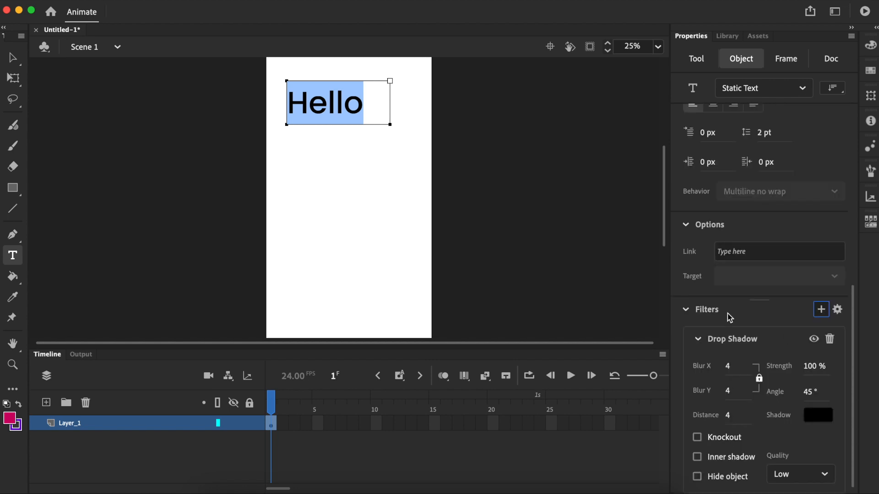
drag(728, 418, 743, 418)
click(818, 415)
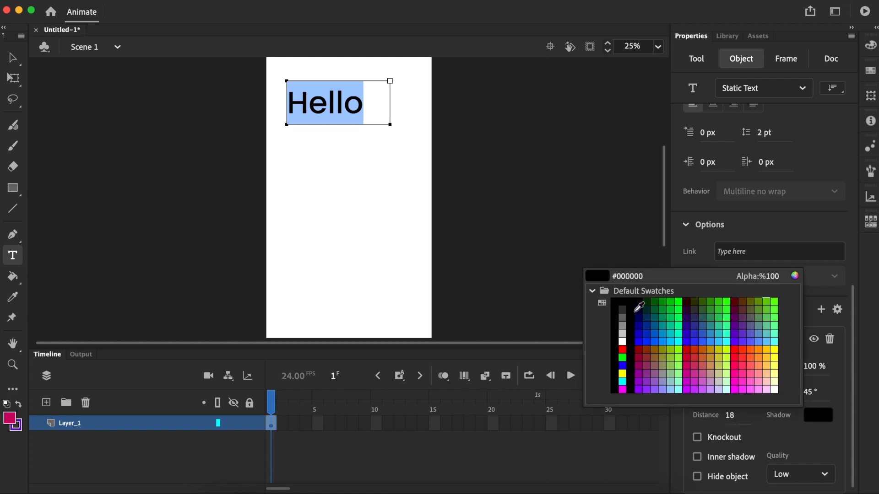
click(622, 326)
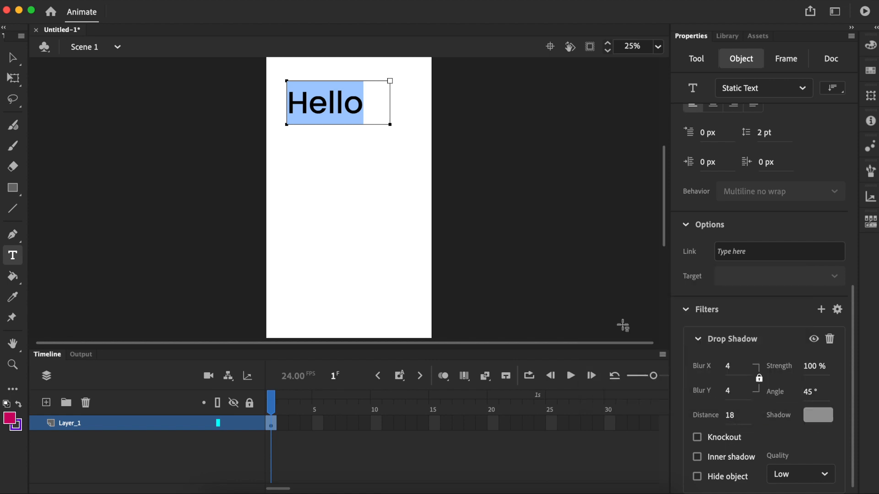
click(12, 58)
click(207, 145)
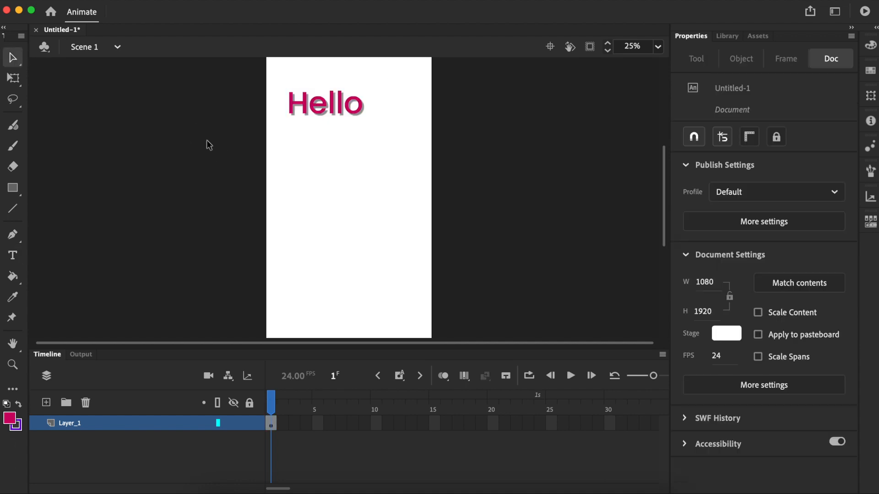
Move the Hello text slightly up and scale it proportionally about its centre to about 753 px wide with Free Transform
click(346, 110)
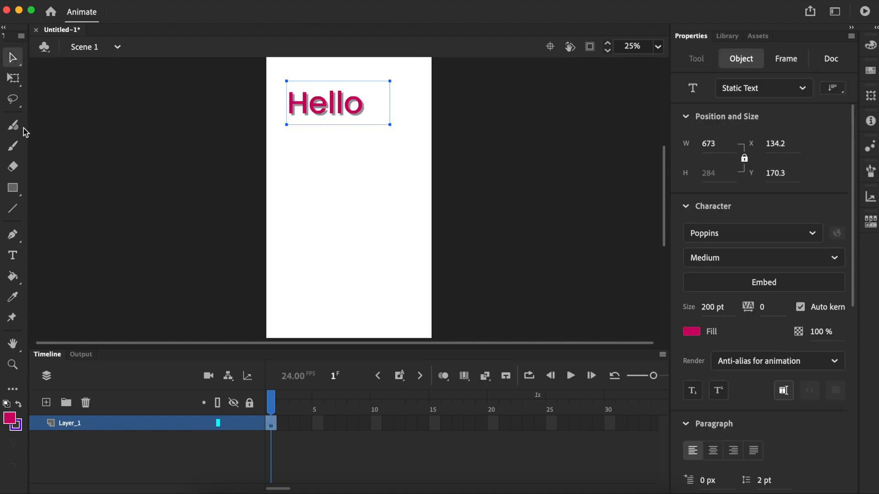
click(13, 78)
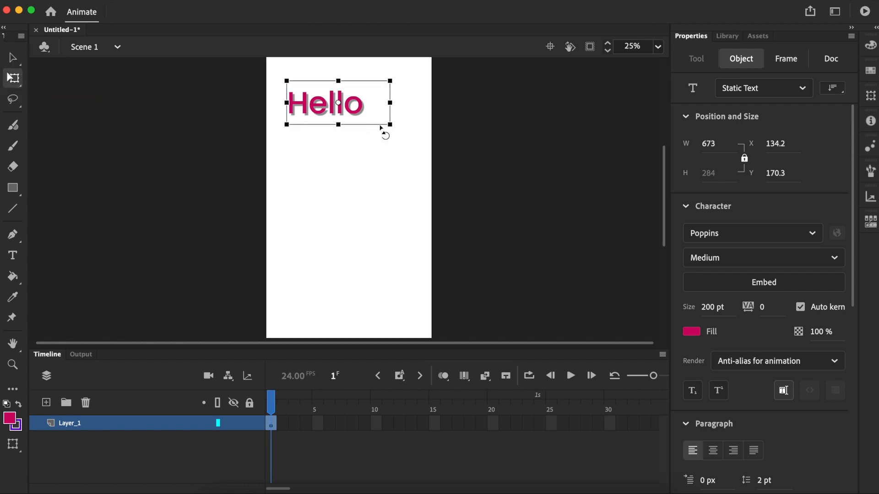
mouse_move(335, 106)
mouse_down()
mouse_move(335, 158)
mouse_move(337, 105)
mouse_up()
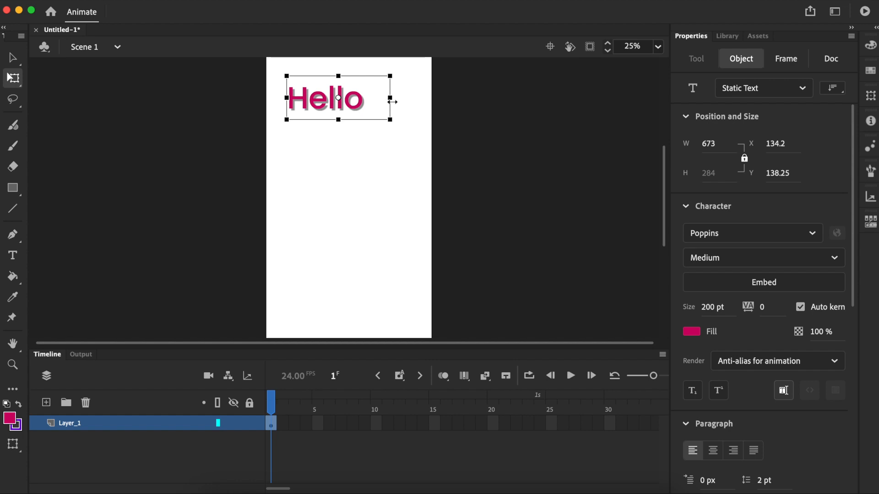
drag(391, 119, 396, 144)
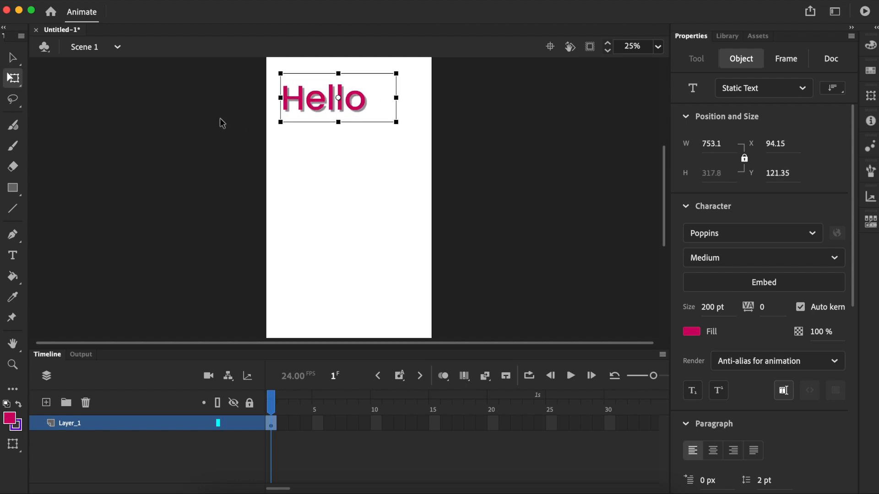
Try pasting a copy of the Hello text onto the stage and undo the paste
click(306, 142)
click(304, 99)
click(331, 138)
key(ctrl+v)
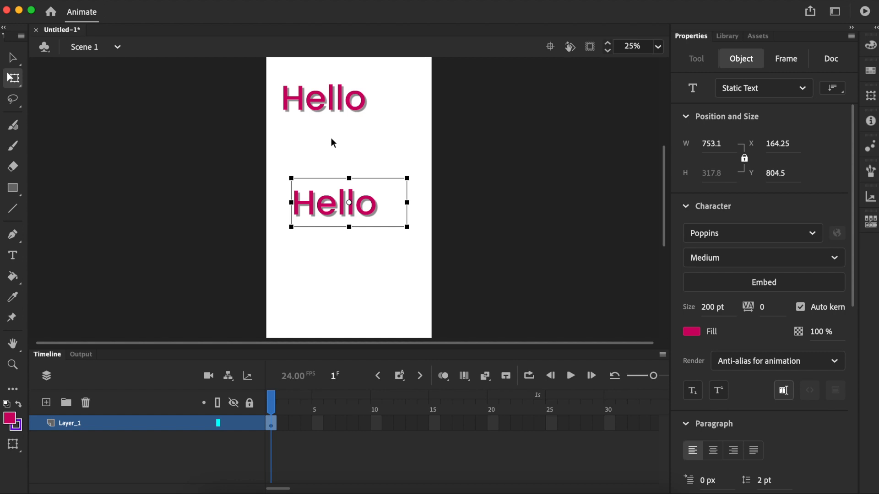
key(ctrl+z)
Duplicate the Hello text directly below the original, keeping both vertically in line, at about Y 439
click(355, 107)
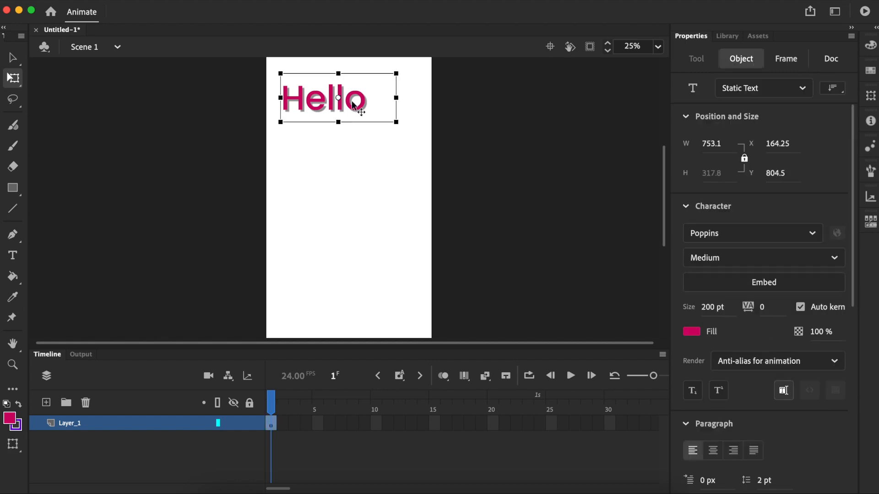
drag(338, 110, 347, 156)
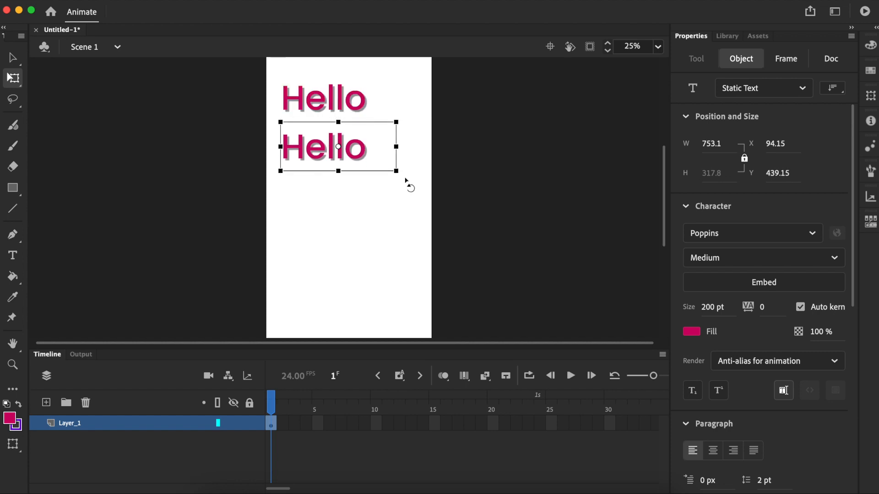
Delete both Hello texts from the stage
click(402, 204)
drag(399, 173, 188, 64)
key(Delete)
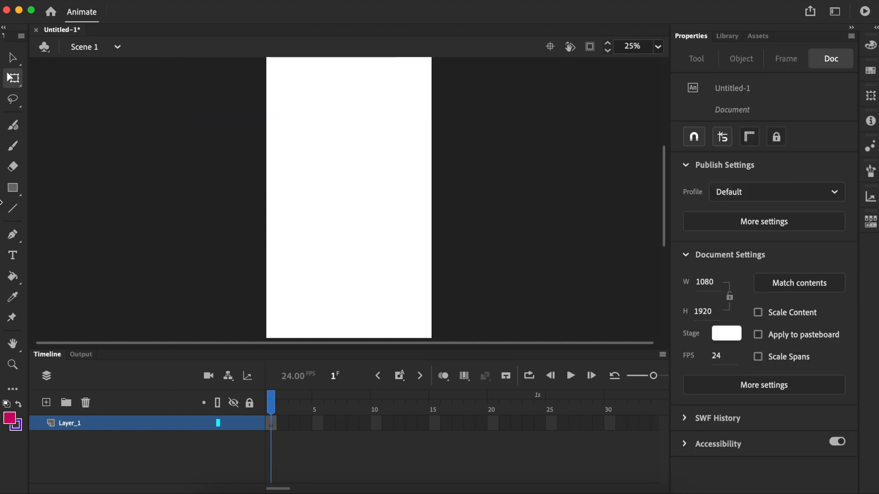
Draw a pink square about 240 px wide without a stroke in the upper part of the stage
click(13, 188)
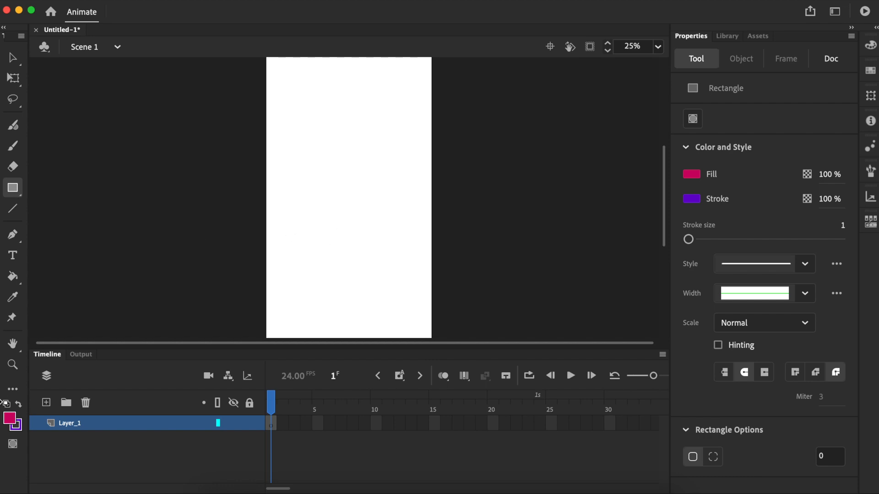
click(20, 425)
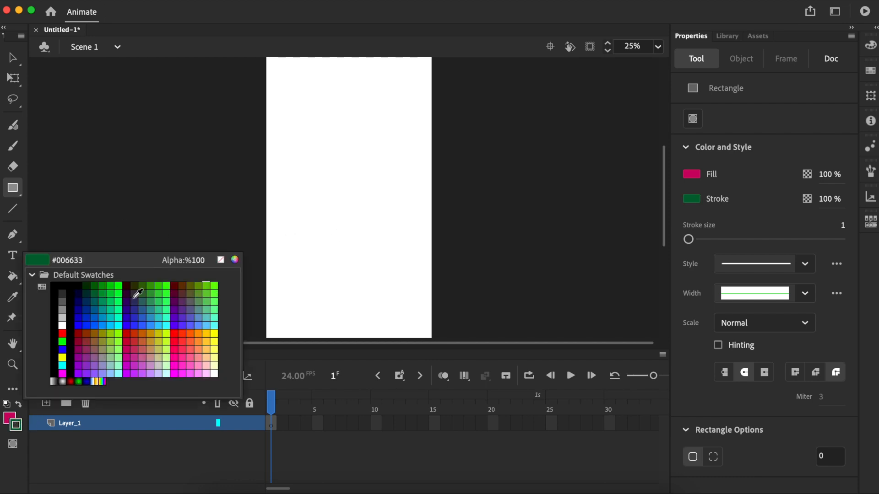
click(221, 260)
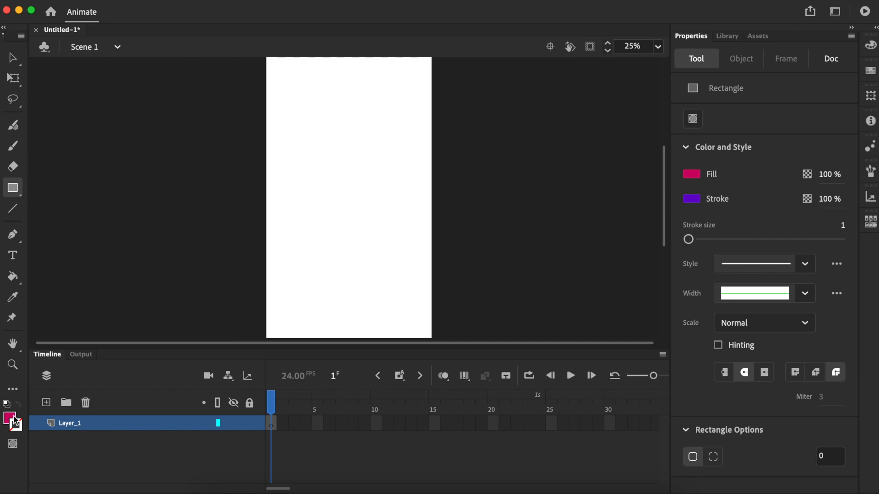
drag(300, 106, 337, 142)
Duplicate the pink square and place the copy lower on the stage, slightly right of the original
key(v)
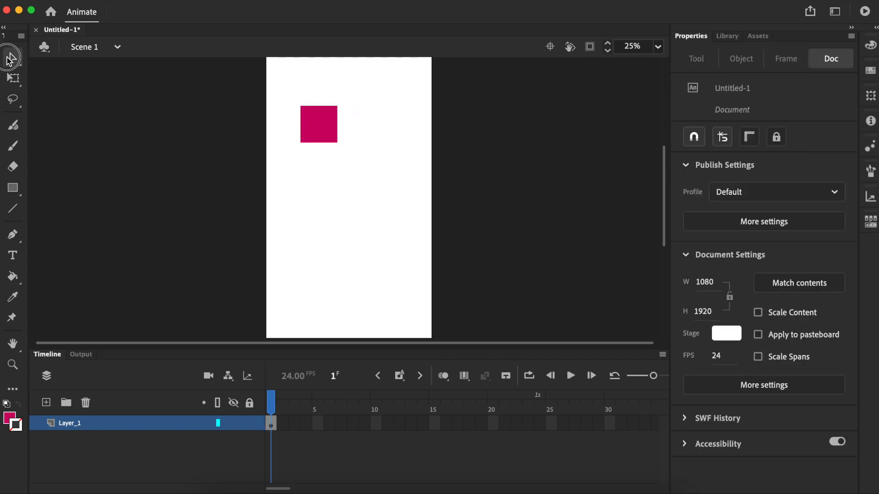
click(333, 128)
drag(332, 125, 341, 229)
Paste another copy of the original square and place it between the other two, at about X 144, Y 647
click(321, 132)
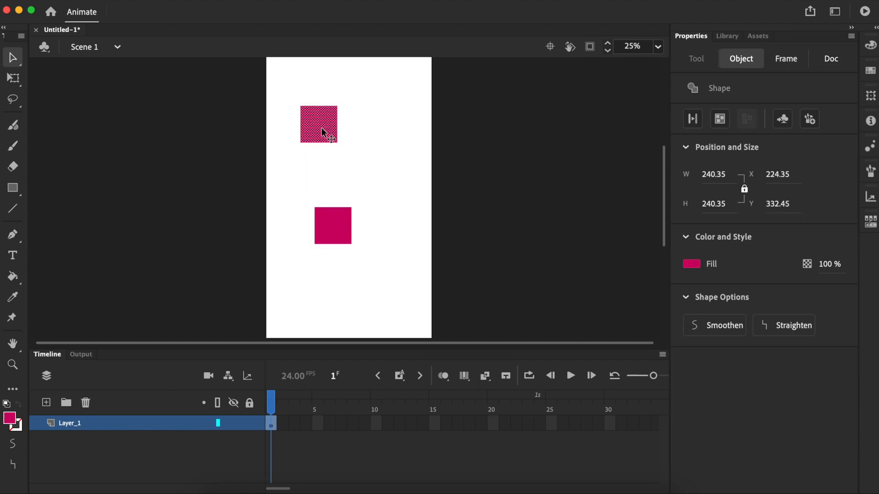
key(ctrl+v)
click(351, 194)
drag(352, 194, 310, 164)
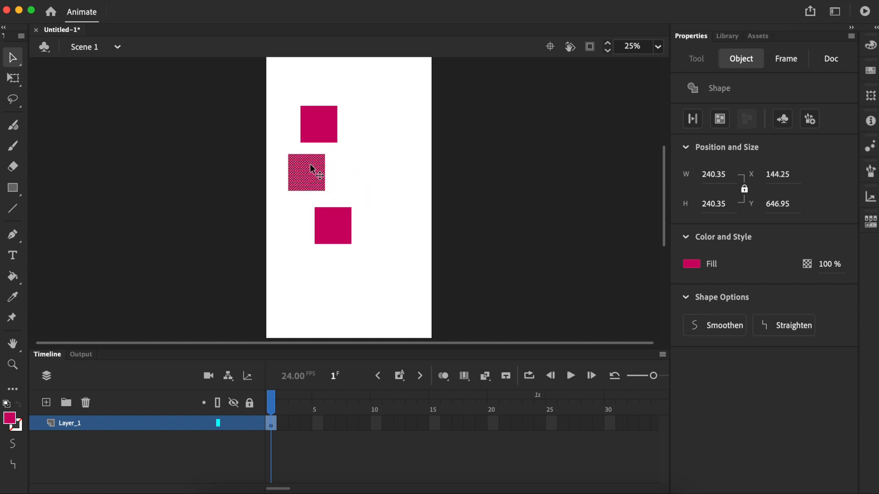
Align the three pink squares with each other by their horizontal centres
click(389, 101)
drag(384, 81, 254, 297)
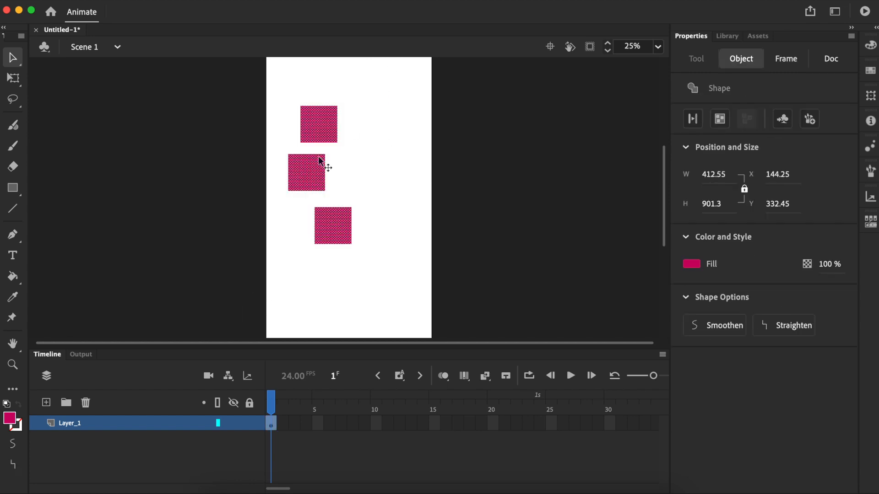
click(404, 2)
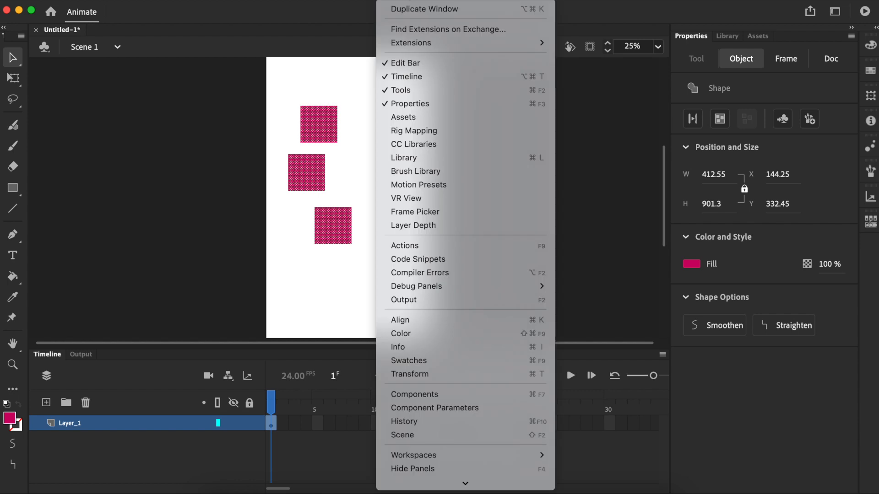
click(429, 322)
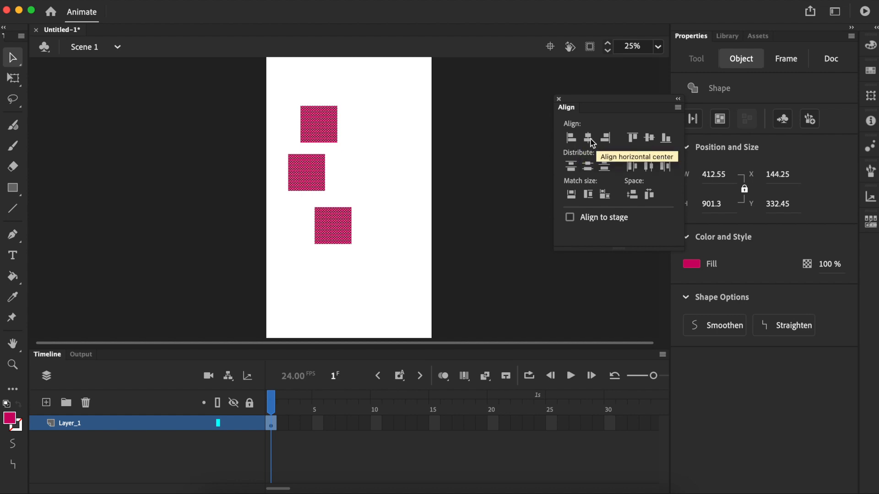
click(591, 141)
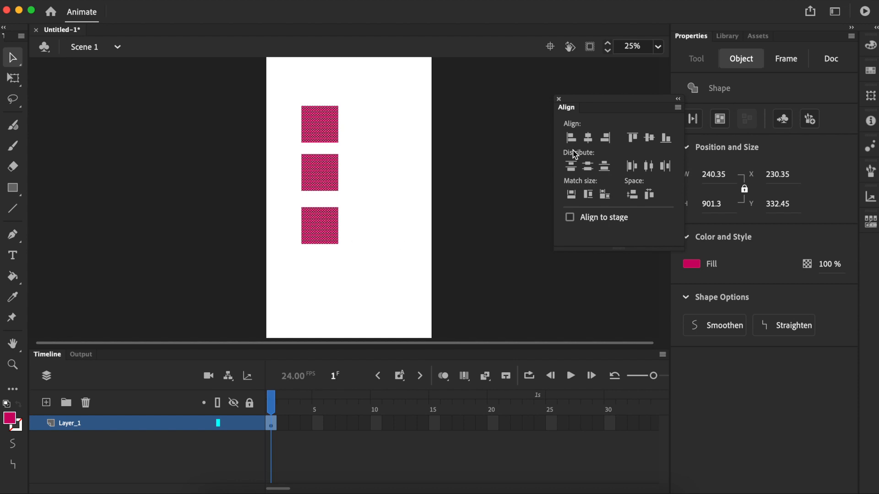
Distribute the three pink squares evenly by their vertical centres and move them together to about X 150
click(589, 170)
click(365, 163)
drag(383, 101, 286, 289)
drag(325, 228, 315, 229)
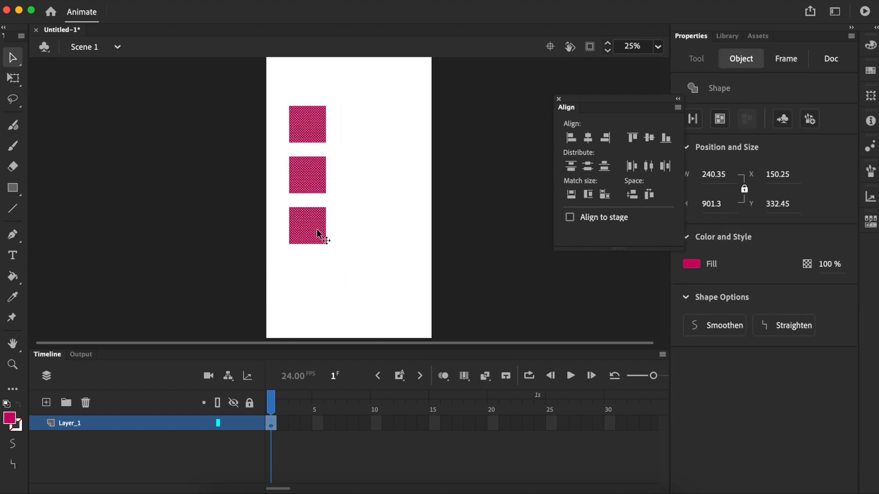
Centre the three pink squares horizontally relative to the stage with Align to stage enabled
click(367, 243)
drag(380, 263, 287, 104)
click(569, 217)
click(588, 138)
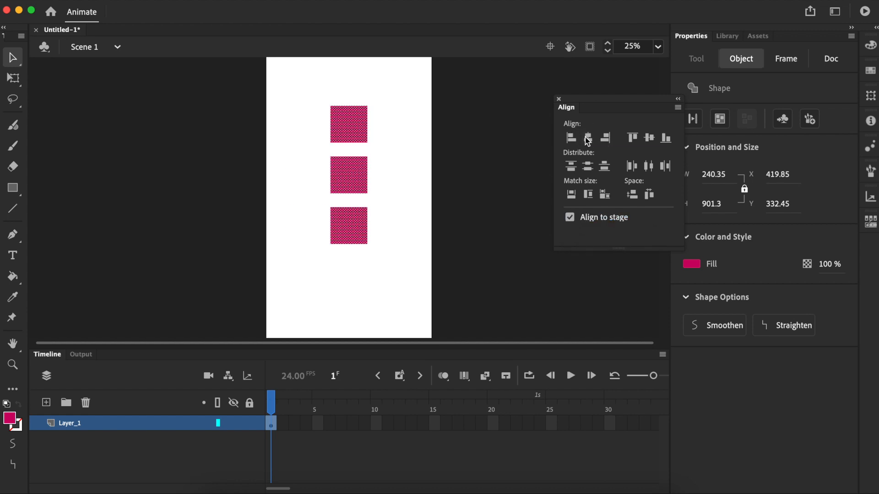
Delete all three pink squares from the stage
click(424, 234)
drag(430, 270, 275, 89)
key(Delete)
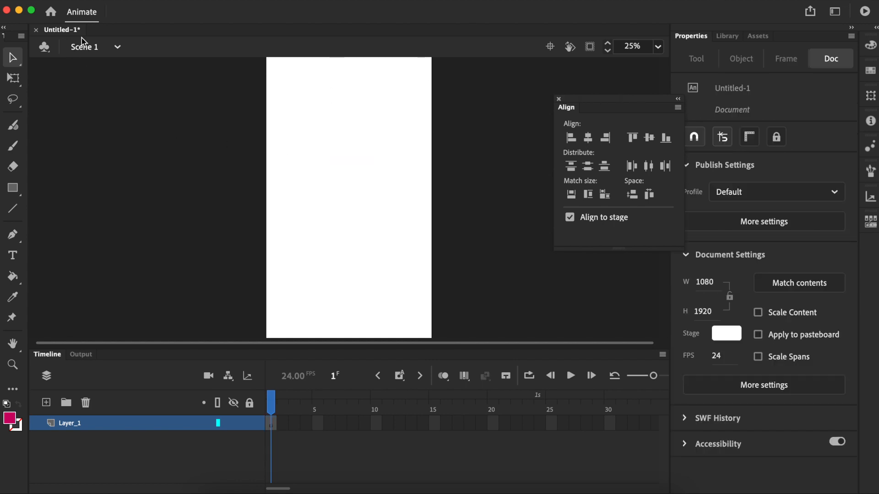
Bring the Screen Shot image from the desktop onto the middle of the stage and delete the placed copy
drag(742, 22, 513, 21)
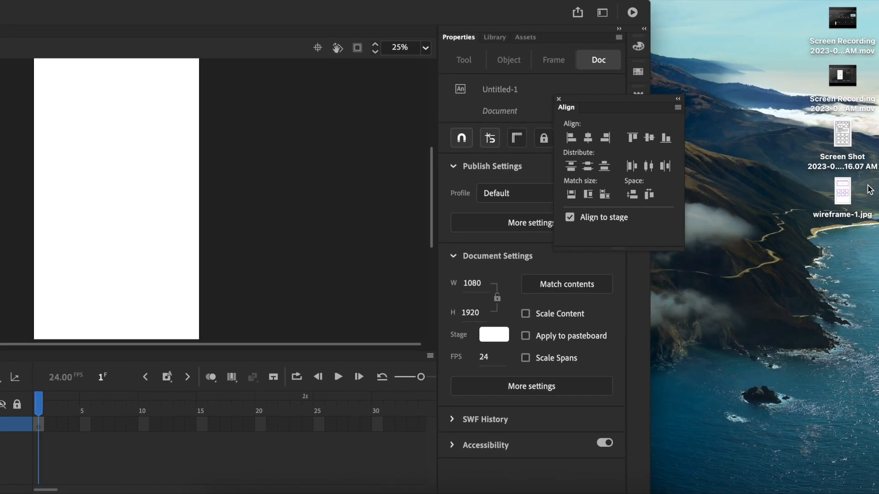
drag(847, 138, 324, 170)
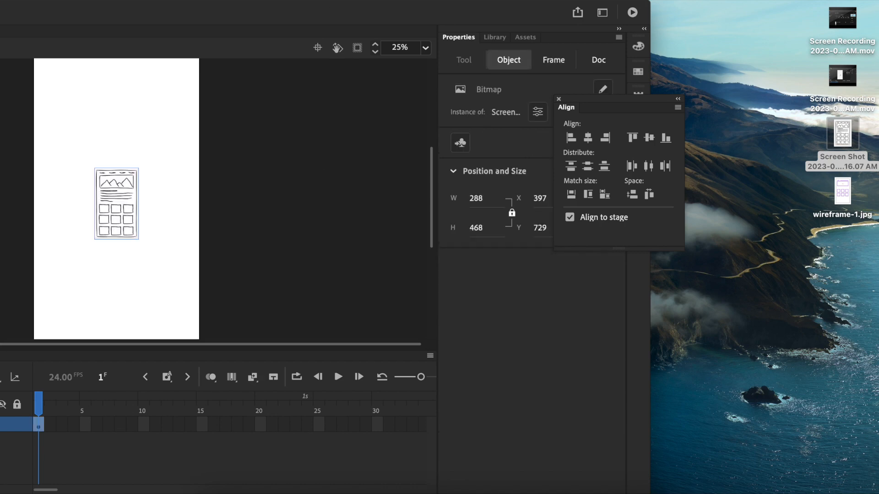
drag(325, 5, 551, 6)
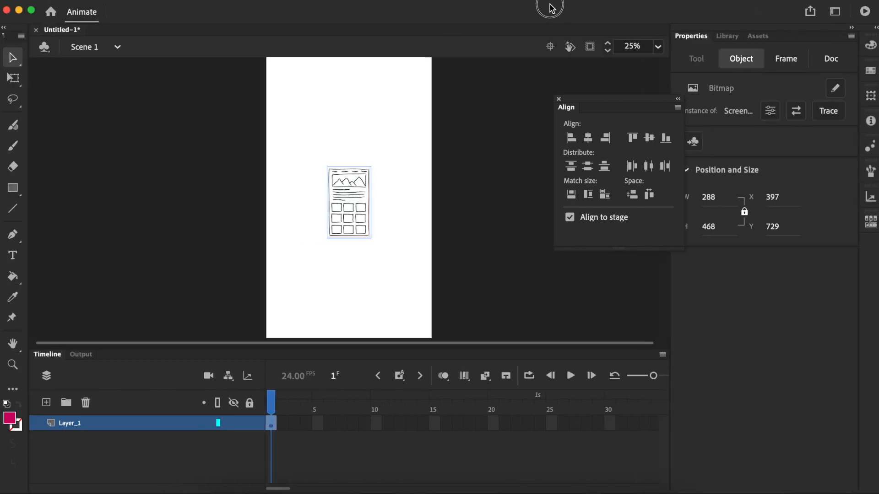
key(Delete)
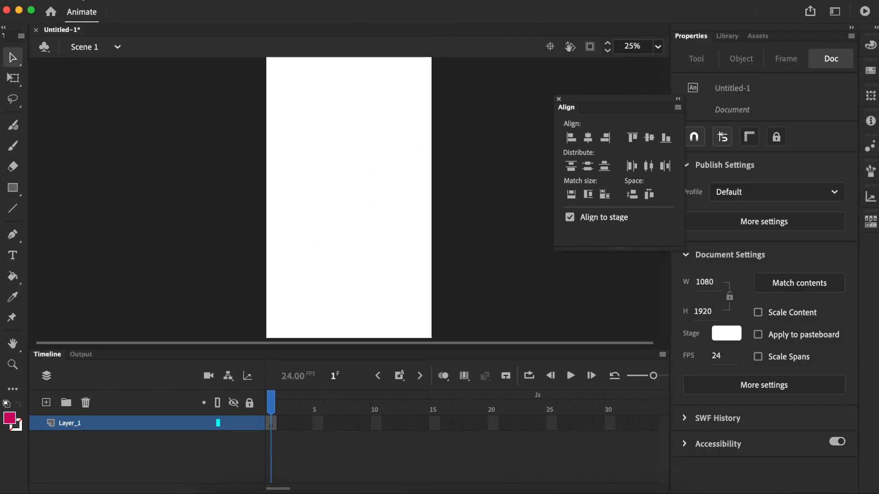
Import Screen Shot 2023-09-19 at 10.16.07 AM from the Desktop into the library, replacing the existing item
click(78, 4)
mouse_move(153, 179)
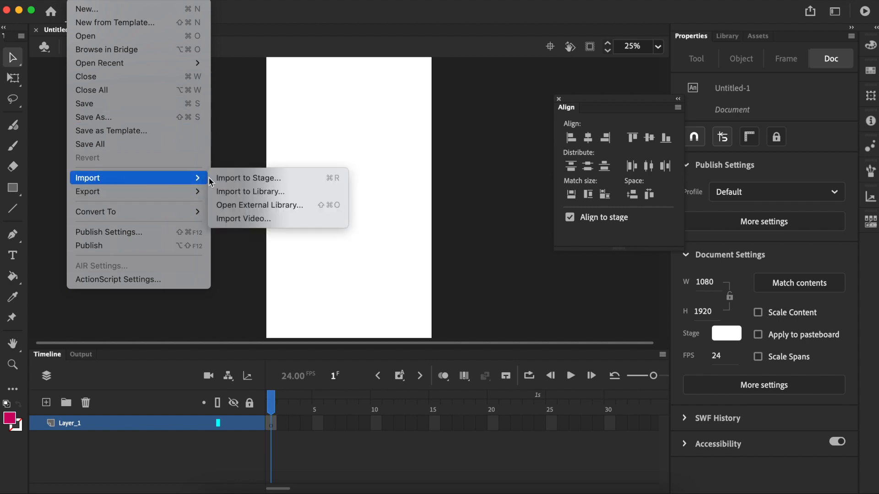
click(275, 192)
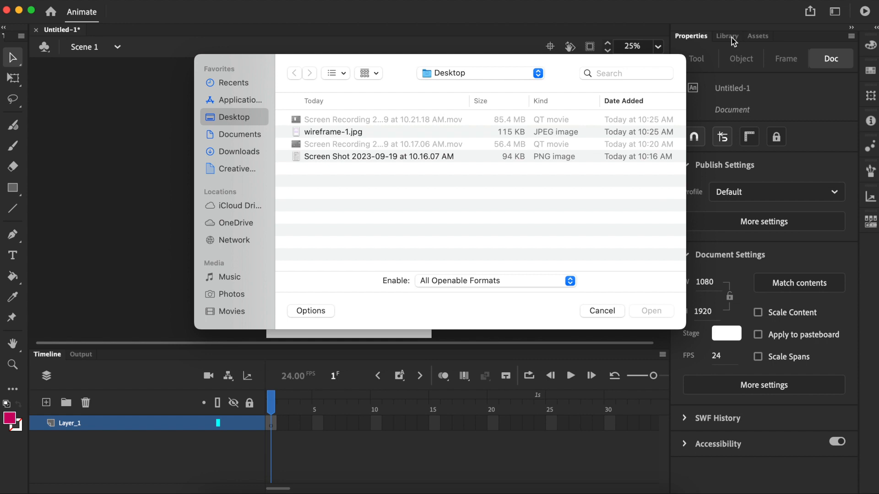
click(353, 157)
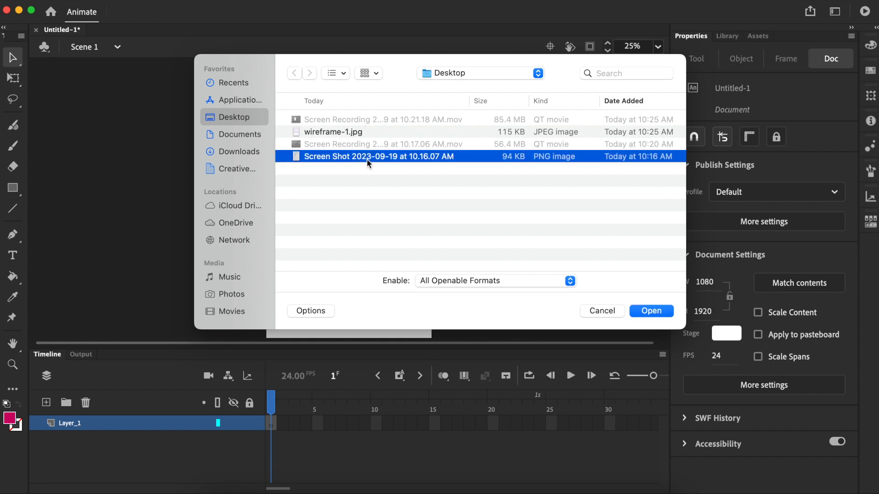
click(643, 311)
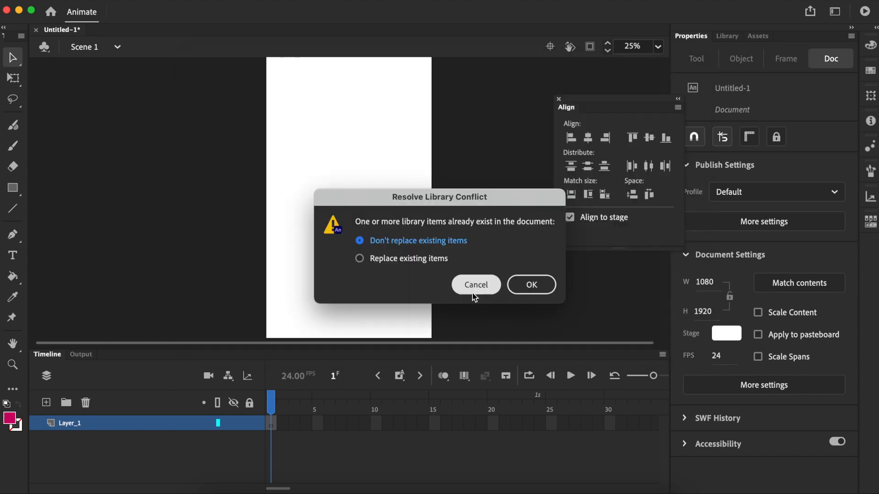
click(402, 259)
click(516, 280)
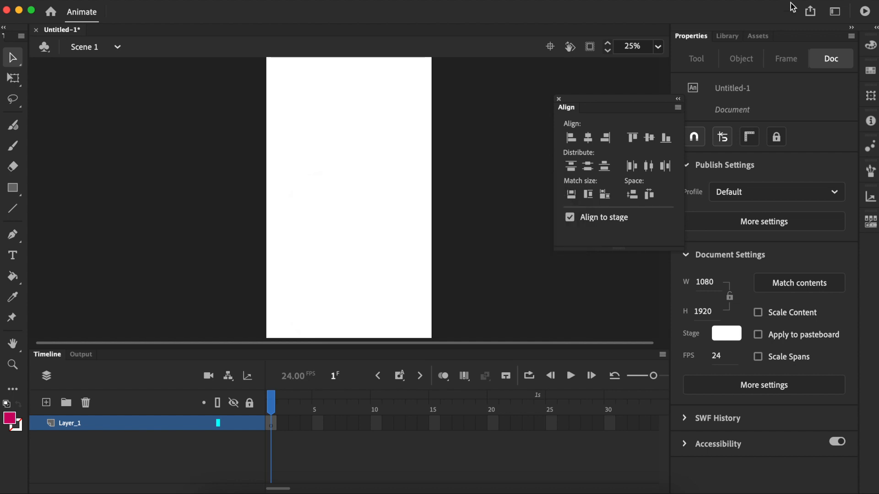
Place the screen shot from the library and enlarge it with Free Transform to cover the stage, about 1136 x 1846 px at X -18, Y 63
click(728, 36)
drag(729, 188, 208, 165)
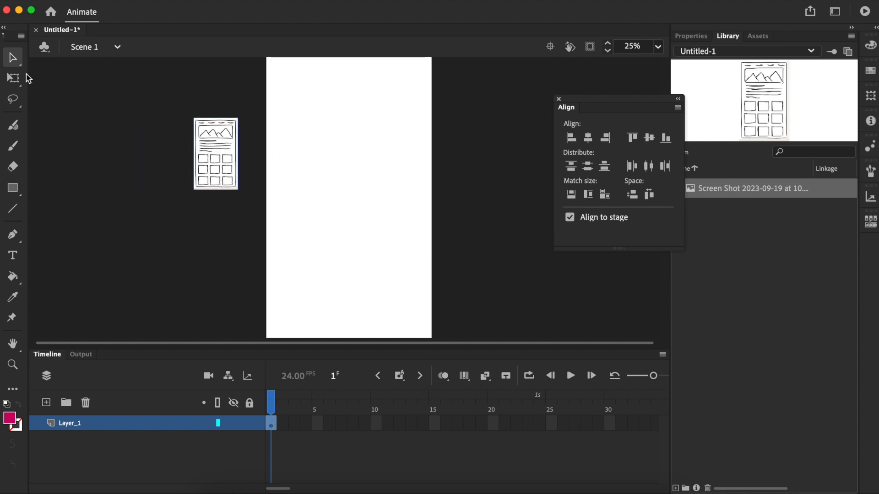
click(14, 79)
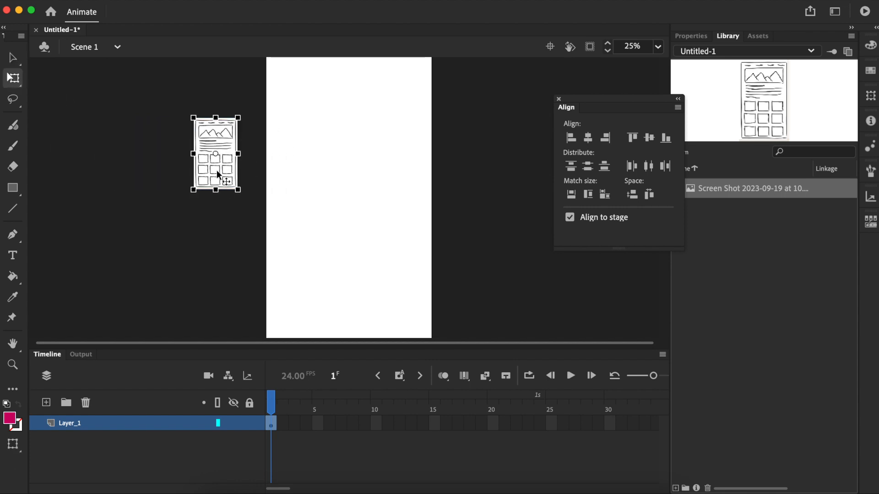
drag(239, 192, 321, 285)
mouse_move(261, 220)
mouse_down()
mouse_move(345, 274)
mouse_move(394, 249)
mouse_up()
key(super+minus)
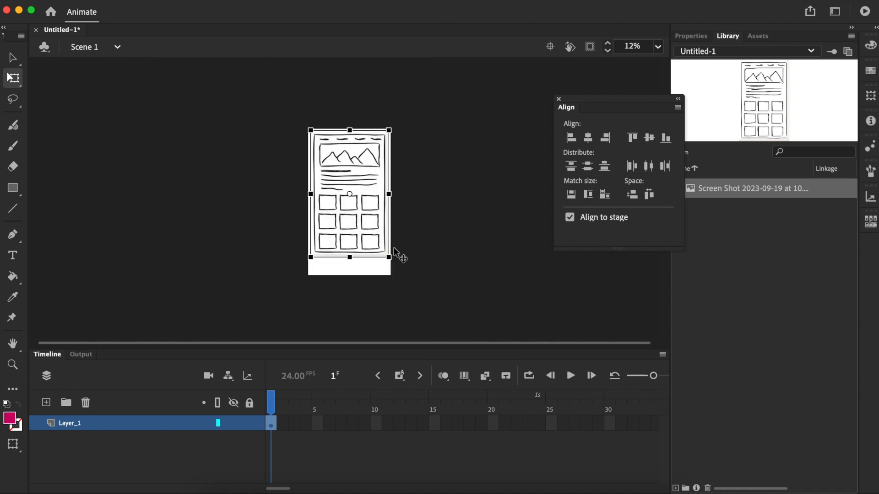
drag(390, 256, 398, 266)
drag(374, 234, 371, 242)
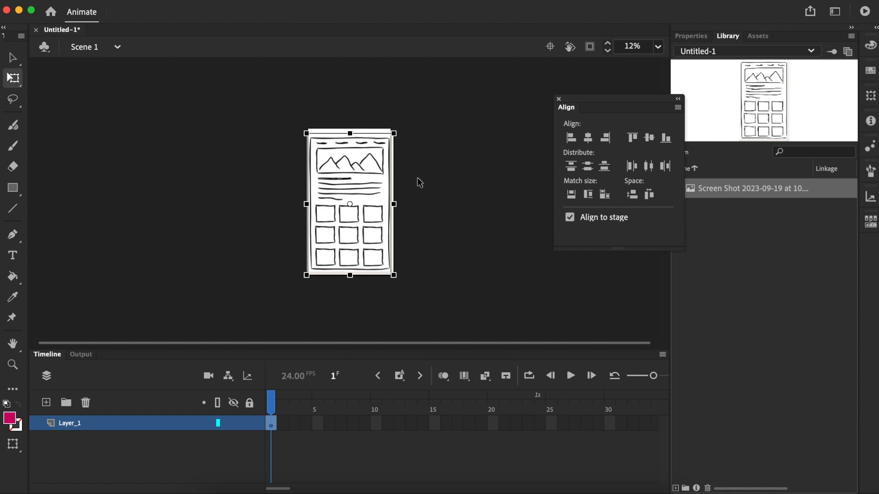
Rename Layer_1 as image and close the Align panel
double_click(73, 423)
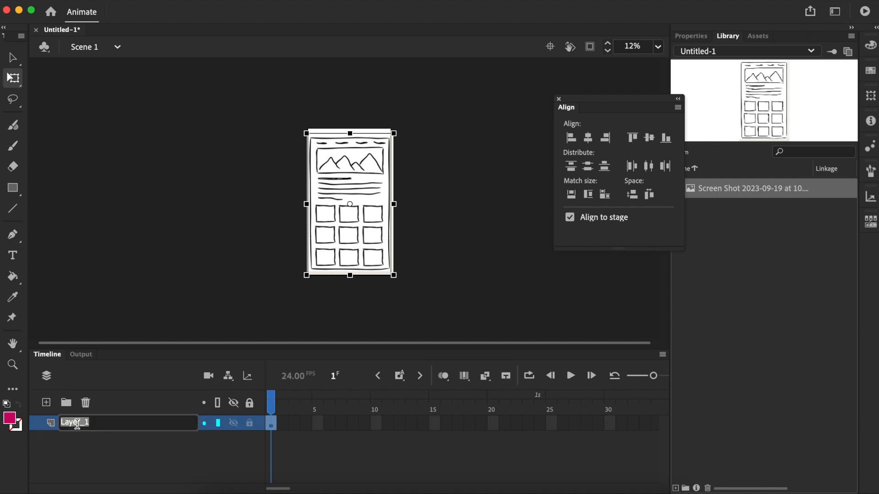
key(BackSpace)
text(image)
key(Return)
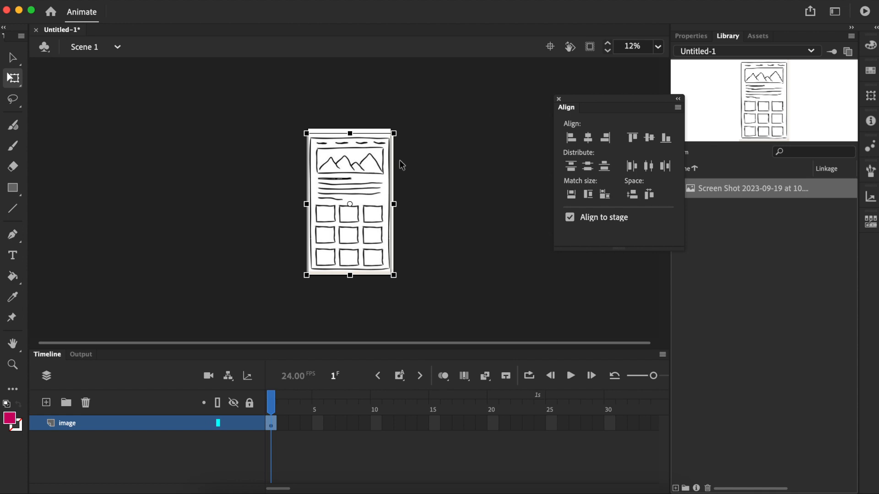
click(558, 98)
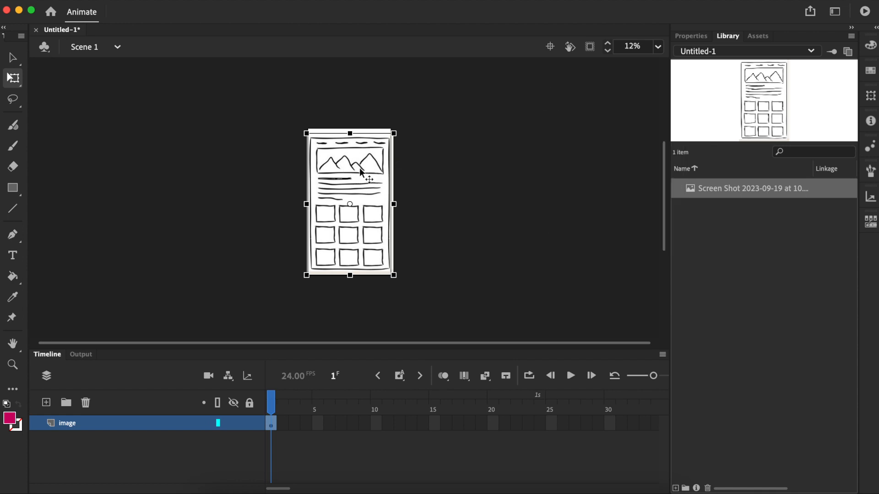
Apply an Alpha color effect of 28% to the frame holding the wireframe sketch
click(690, 37)
click(734, 65)
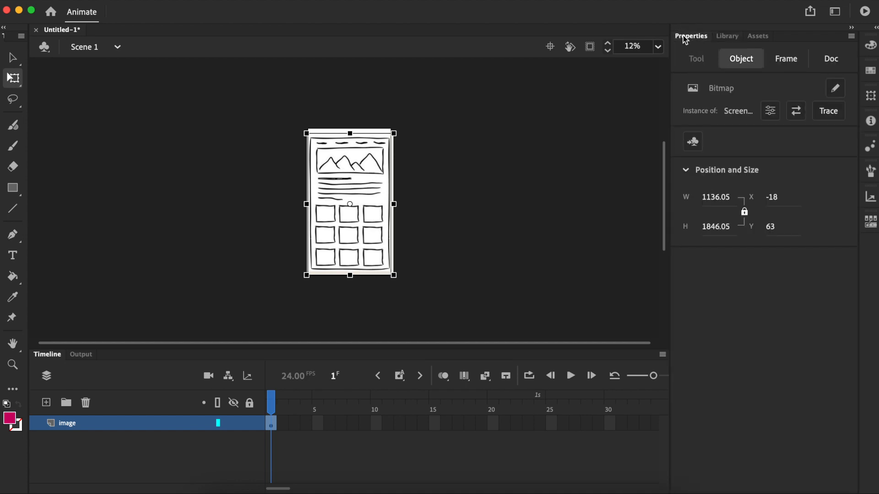
click(796, 64)
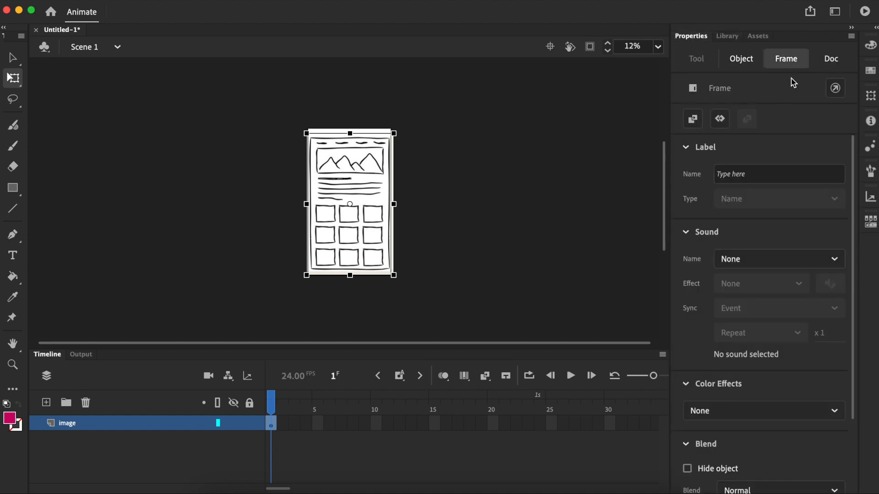
scroll(696, 364, down, 3)
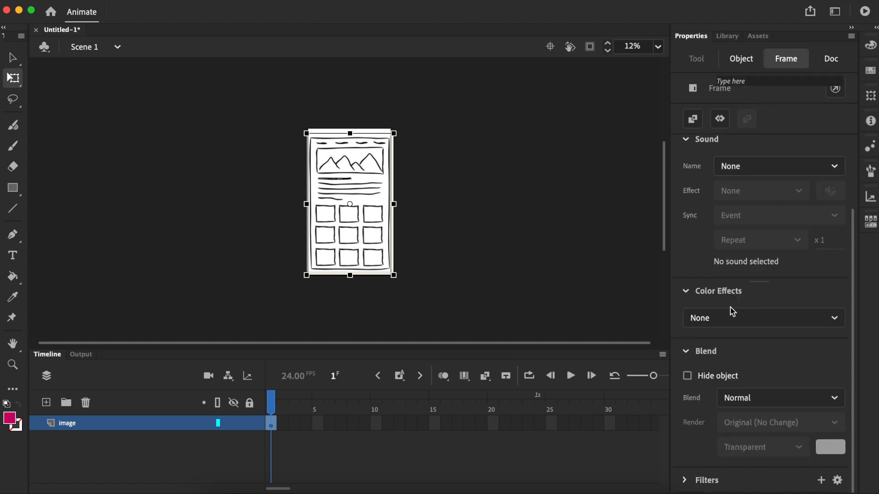
click(739, 323)
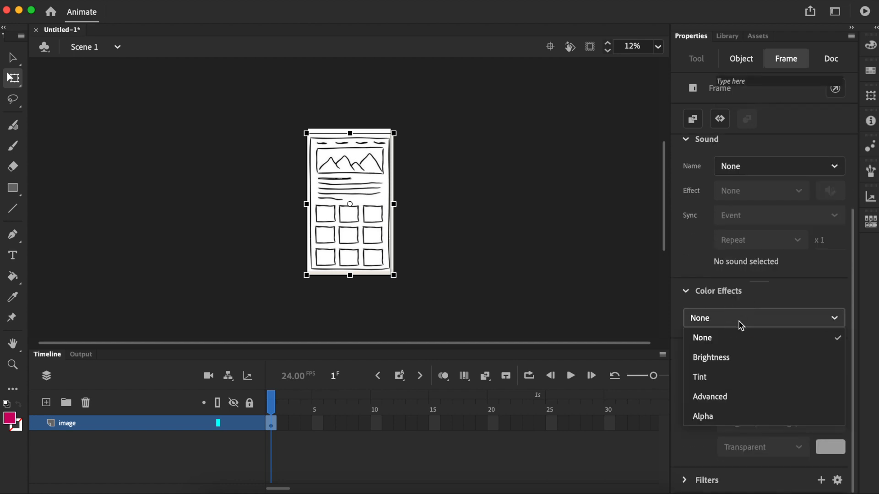
click(719, 416)
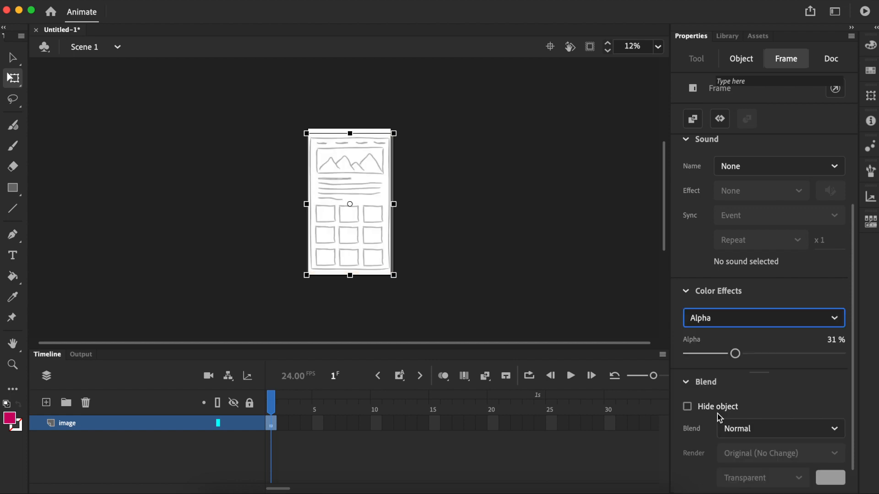
mouse_move(744, 357)
mouse_down()
mouse_move(786, 358)
mouse_move(696, 361)
mouse_move(731, 363)
mouse_up()
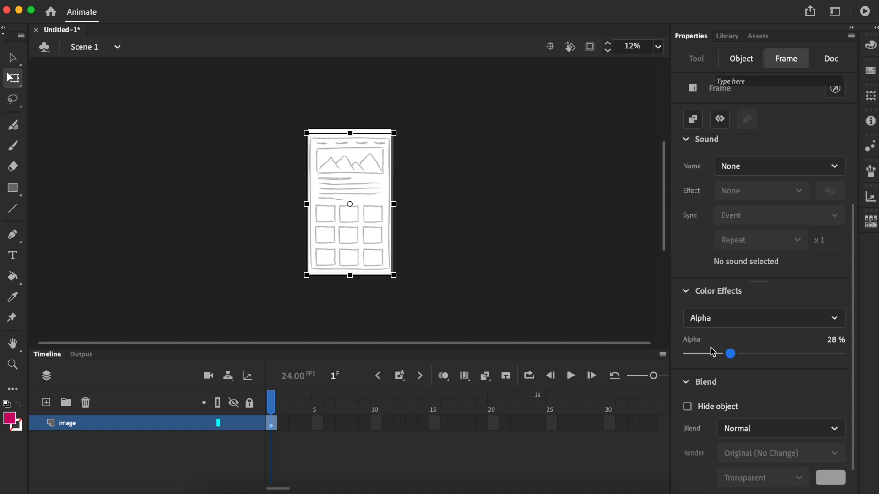
Lock the image layer and check that the sketch on the stage cannot be selected
click(478, 274)
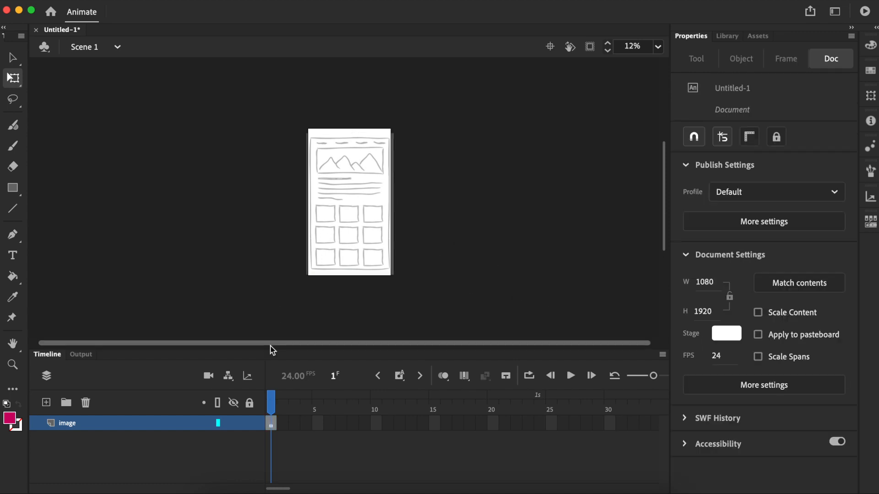
click(250, 424)
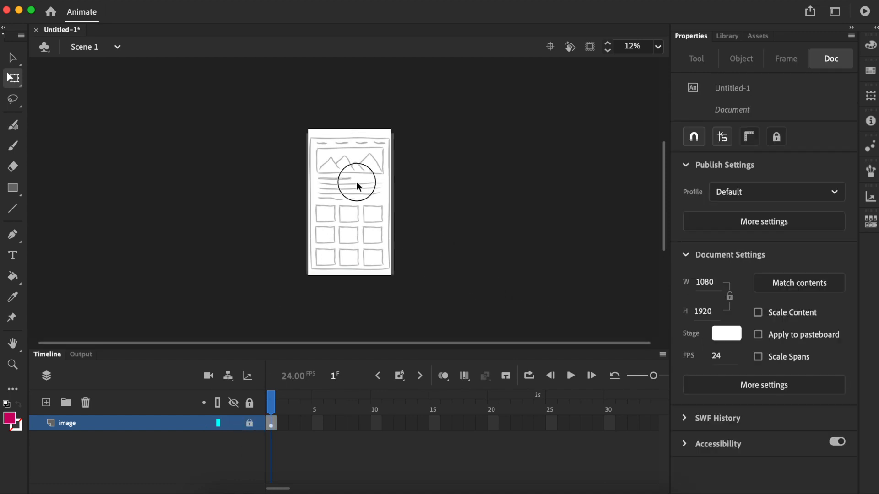
click(389, 119)
click(396, 229)
Add a new layer above the image layer and name it wireframe
click(47, 403)
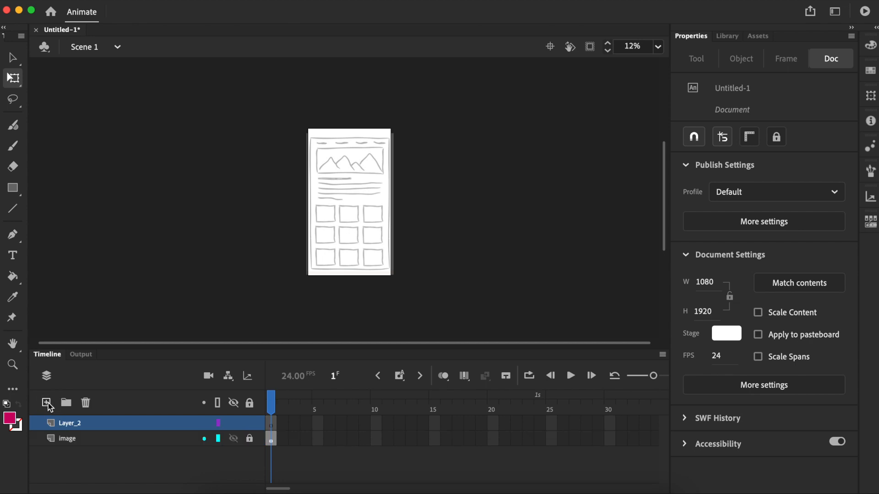
double_click(73, 423)
text(eframe)
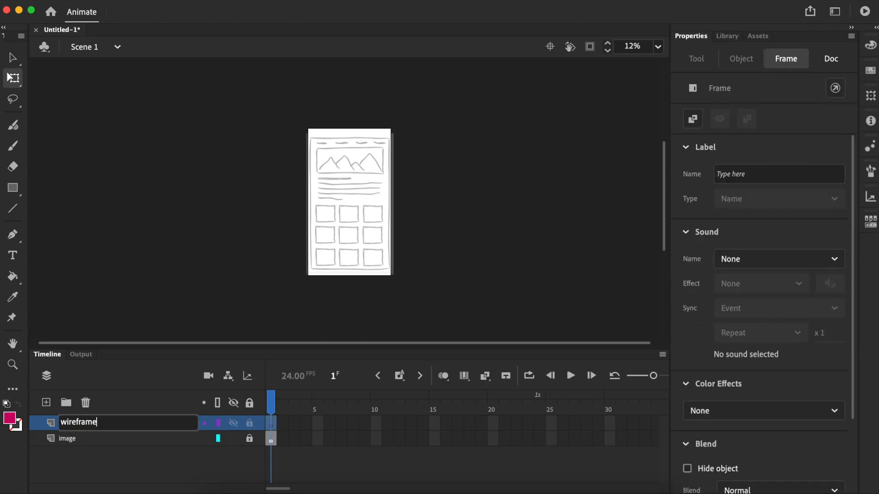
click(136, 451)
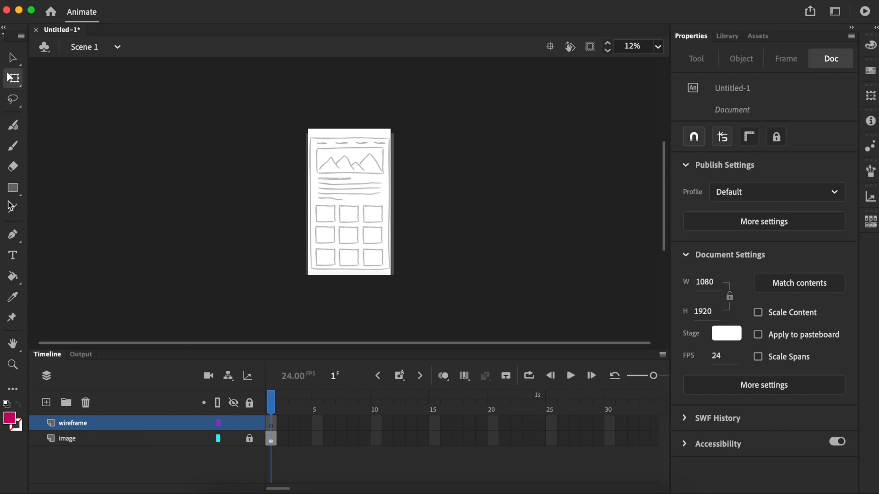
Draw a rectangle about 861 by 349 px over the sketch's banner image on the wireframe layer
click(13, 189)
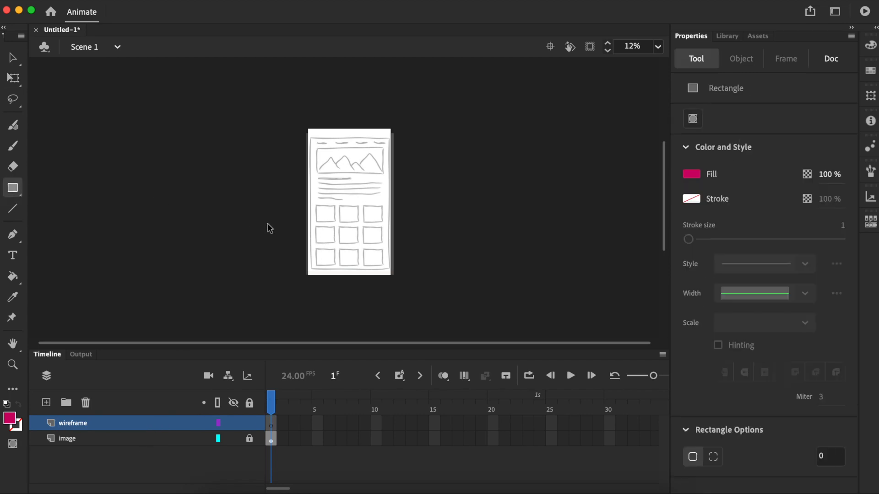
key(super+equal)
drag(283, 93, 417, 146)
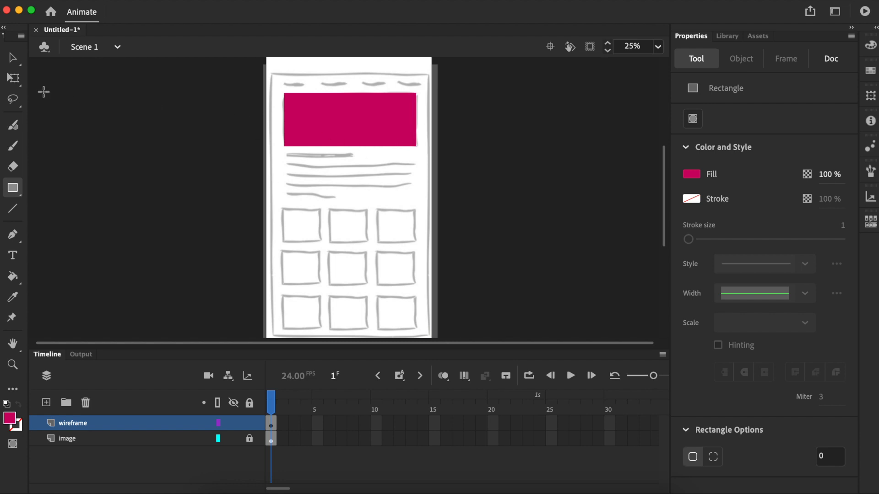
Change the banner rectangle's fill to medium gray and deselect it
click(12, 56)
click(355, 116)
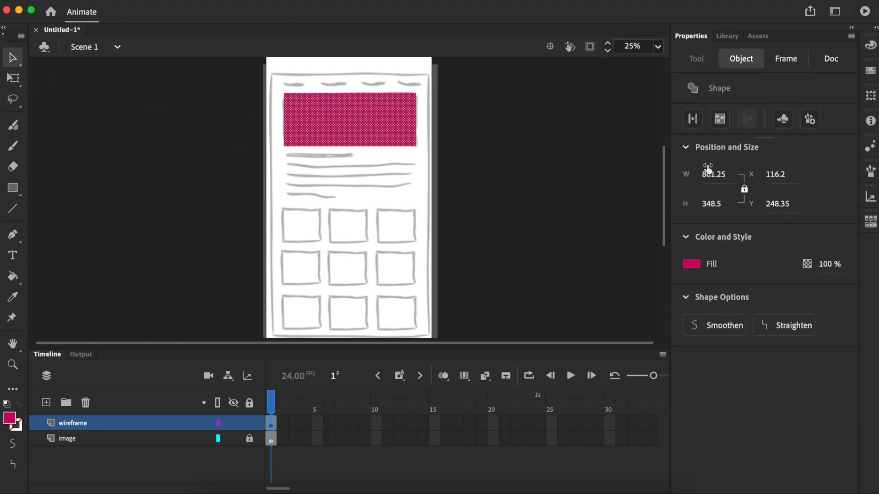
click(695, 262)
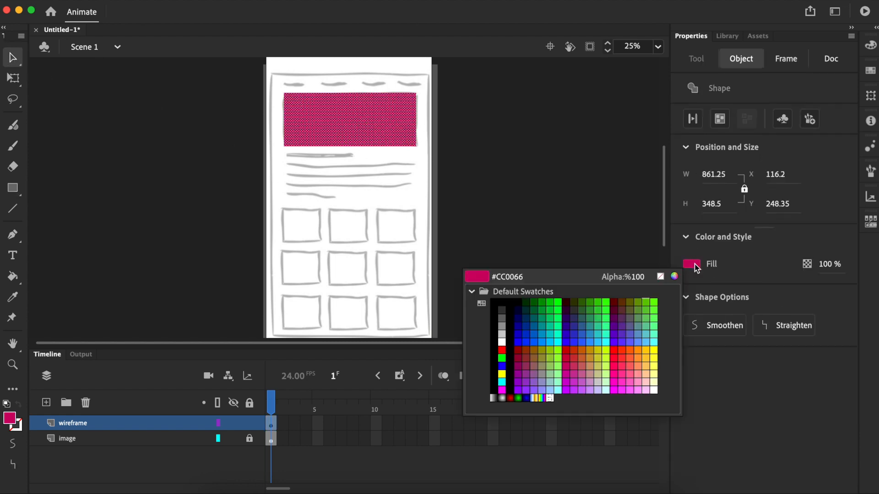
click(502, 326)
click(490, 196)
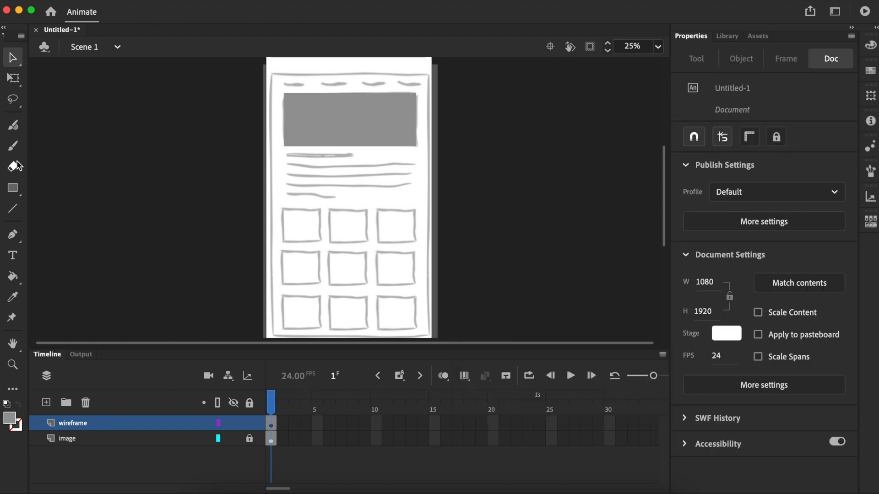
Draw a gray square about 232 px high over the first box of the sketch's grid and copy it to the other two boxes in that row
click(12, 187)
drag(284, 209, 319, 244)
click(13, 55)
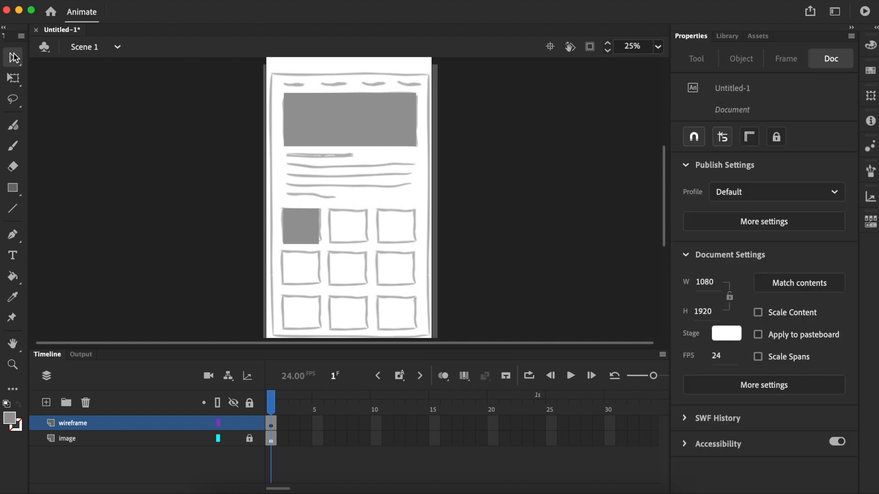
click(310, 231)
drag(303, 231, 398, 232)
mouse_move(308, 228)
mouse_down()
mouse_move(301, 229)
mouse_move(311, 229)
mouse_up()
Distribute the three squares evenly by their horizontal centers with Align to stage turned off, and close the Align panel
drag(275, 193, 456, 282)
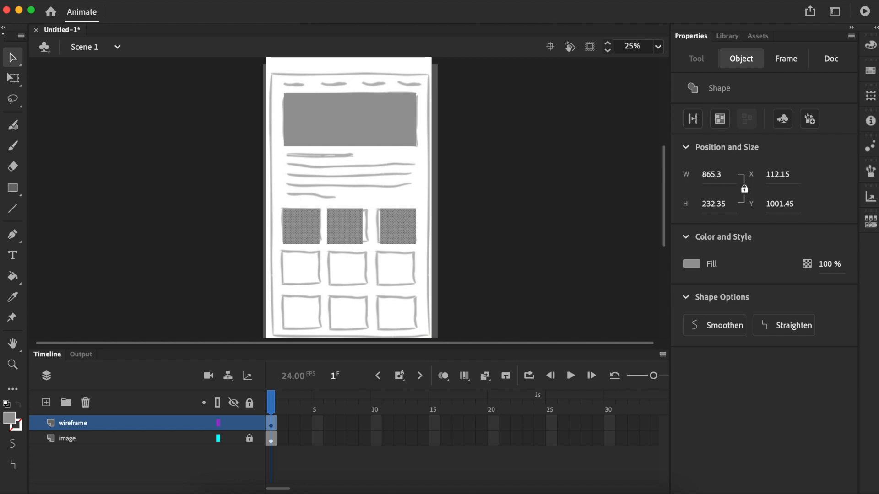
click(404, 2)
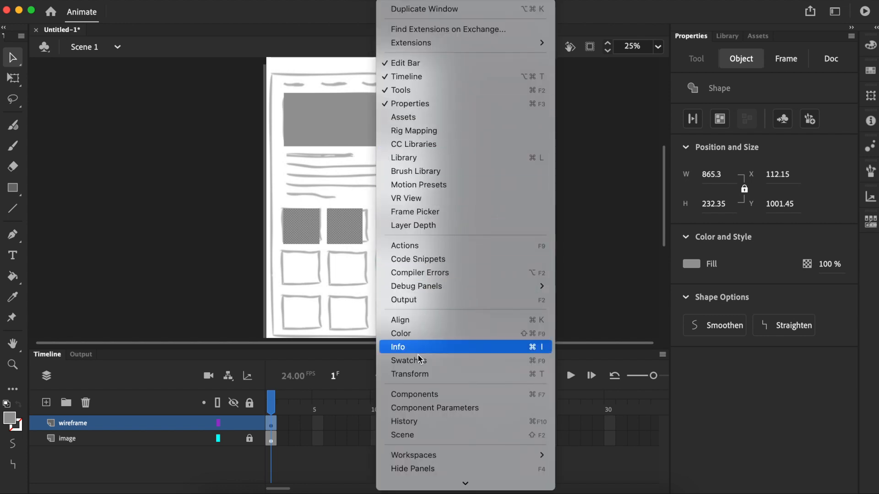
click(428, 320)
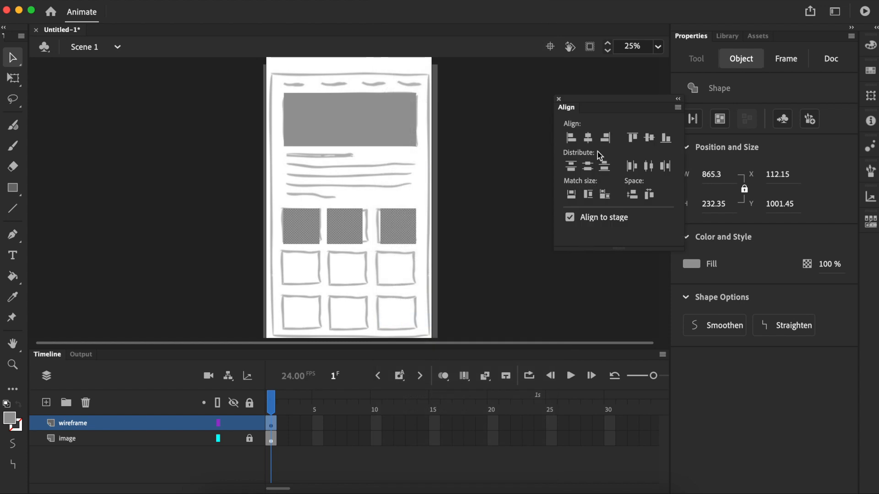
click(648, 167)
key(super+z)
click(570, 218)
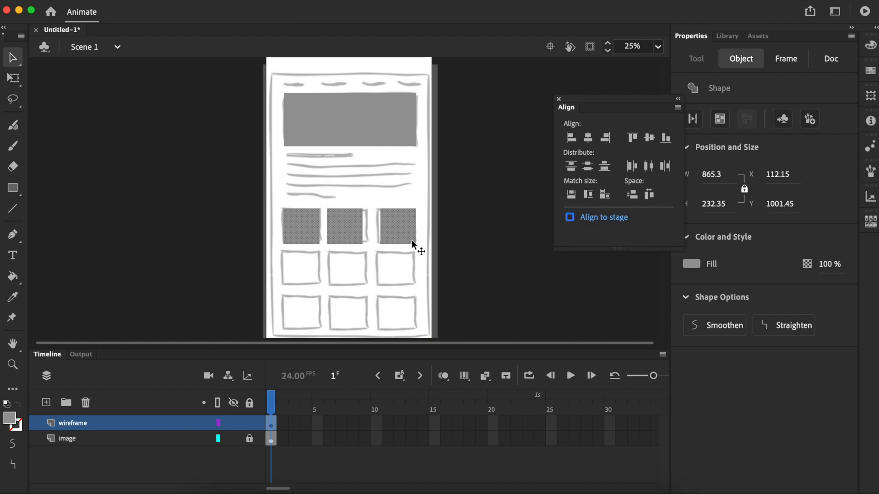
click(649, 168)
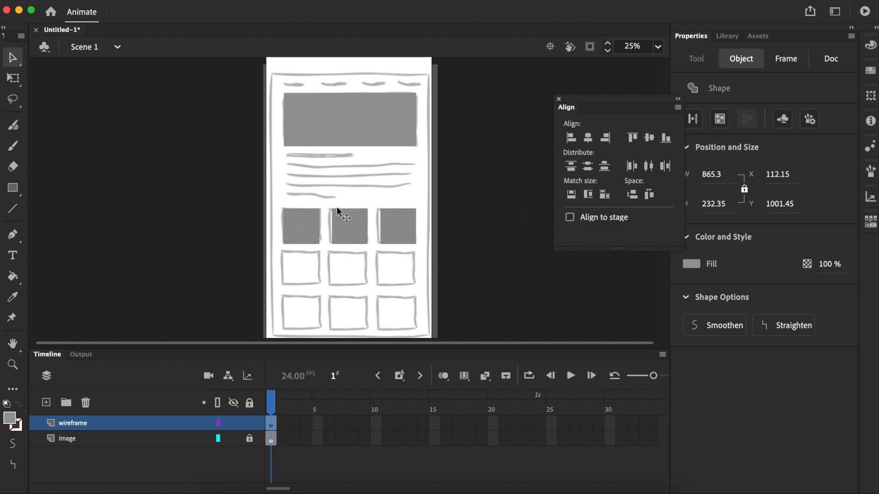
click(559, 99)
click(504, 252)
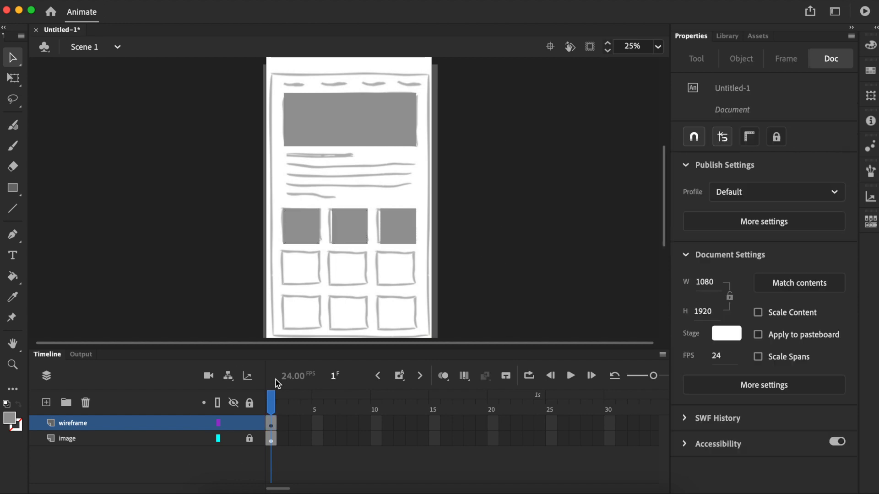
Copy the row of three squares down onto the second and third rows of the sketched grid
drag(269, 198, 494, 293)
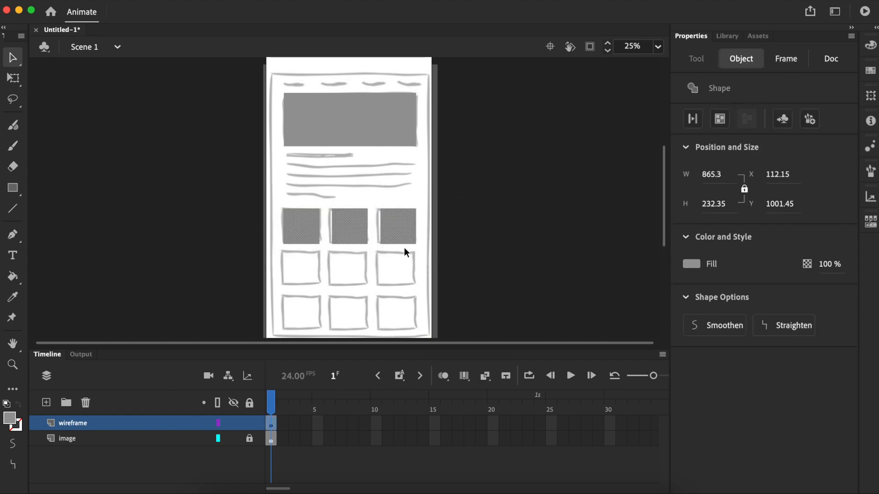
drag(398, 225, 397, 314)
click(238, 171)
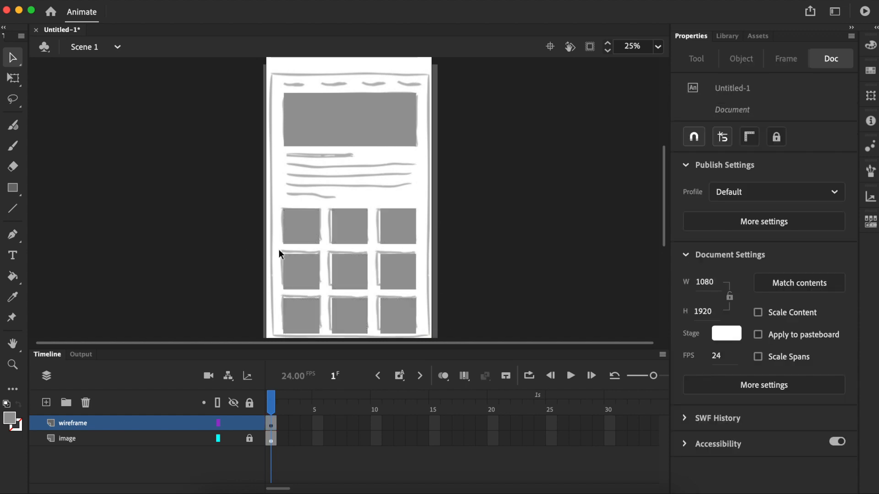
Delete the image layer so that only the traced wireframe remains
key(super+minus)
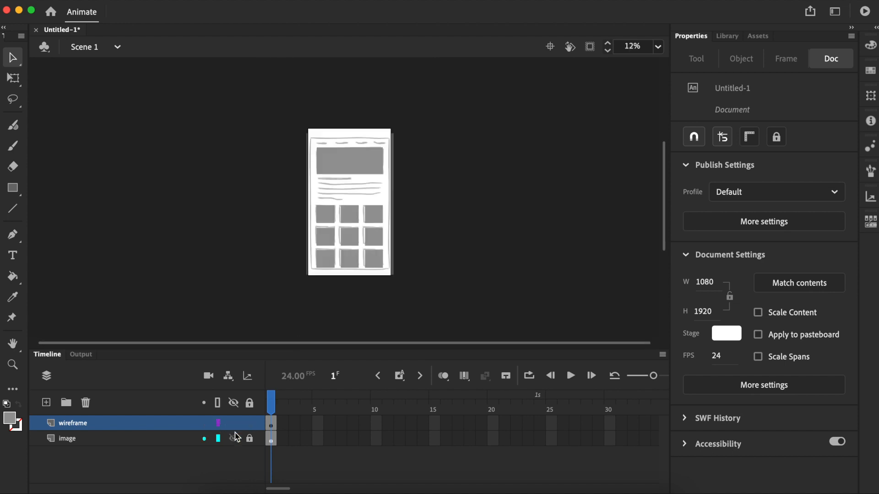
click(161, 439)
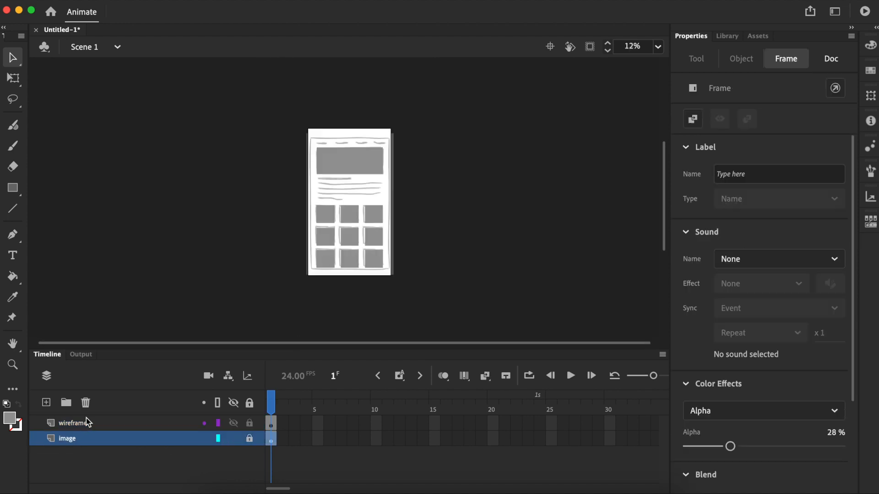
click(86, 404)
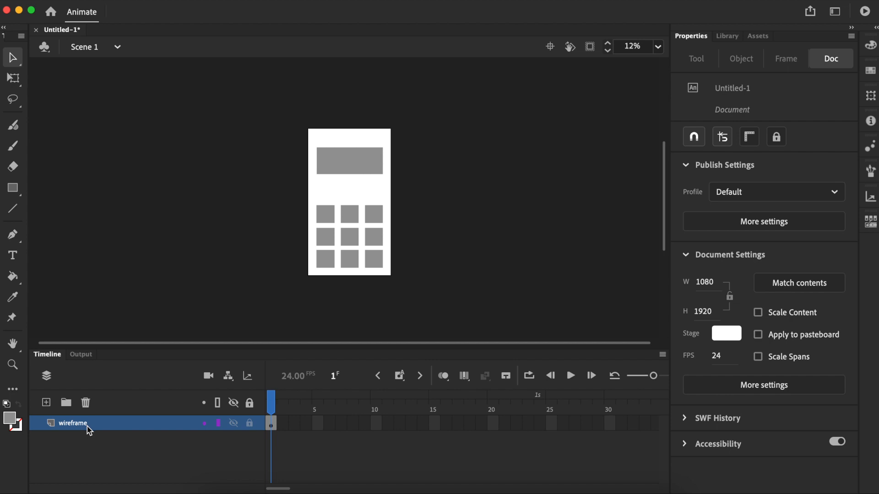
Export the wireframe as a 1080 x 1920 px JPEG image at 100% quality, saved to the Desktop as wireframe1
click(100, 2)
mouse_move(108, 196)
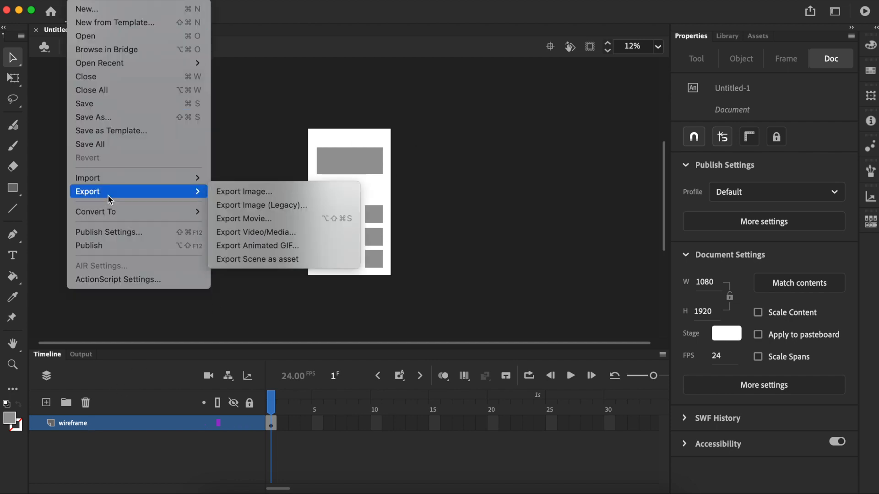
click(273, 195)
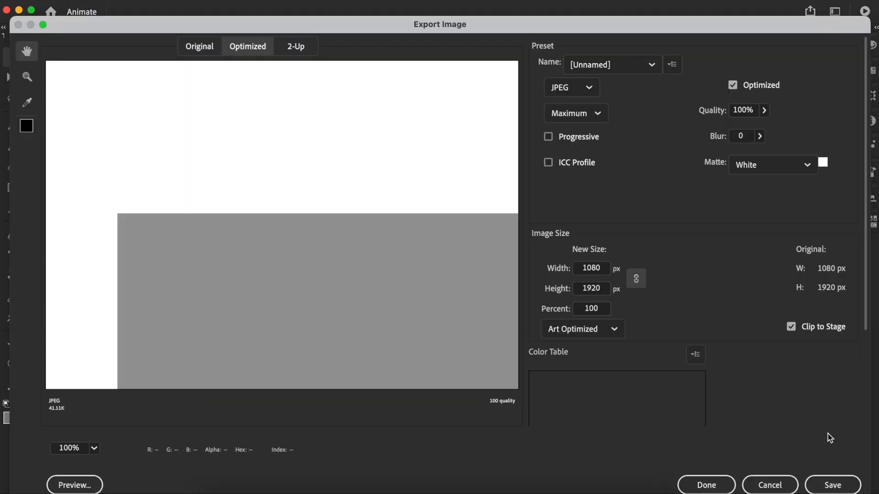
click(832, 486)
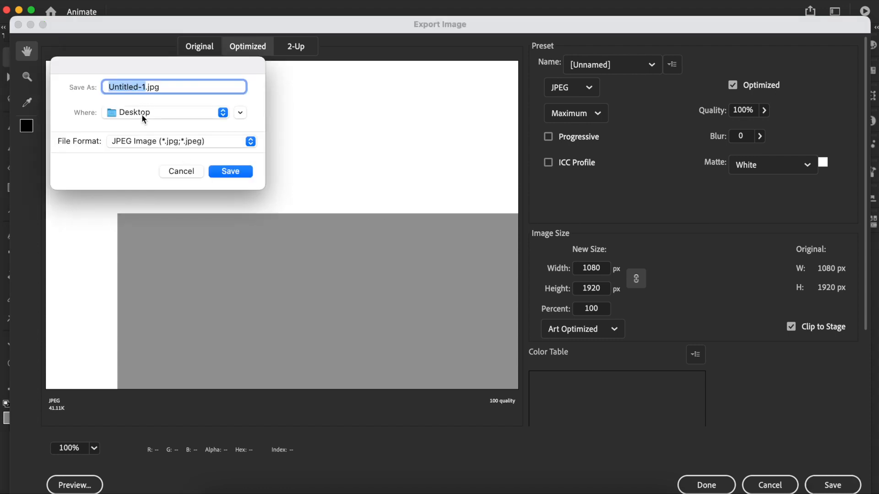
text(wireframe1)
click(231, 172)
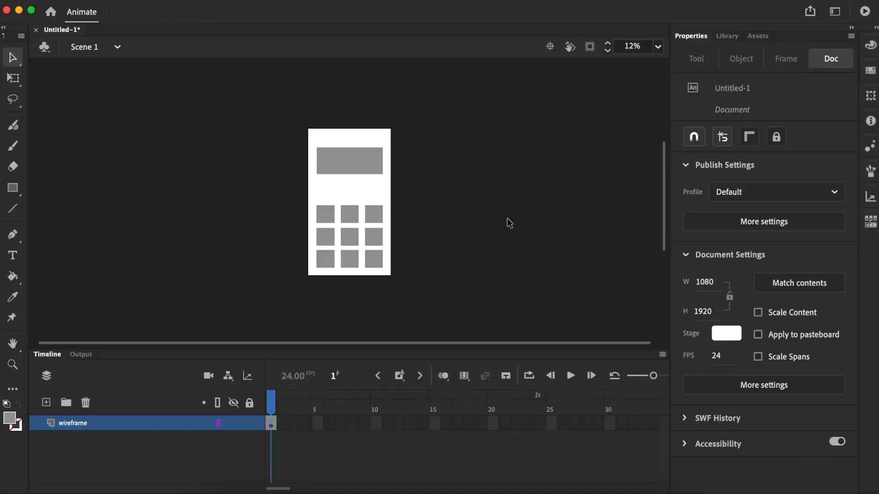